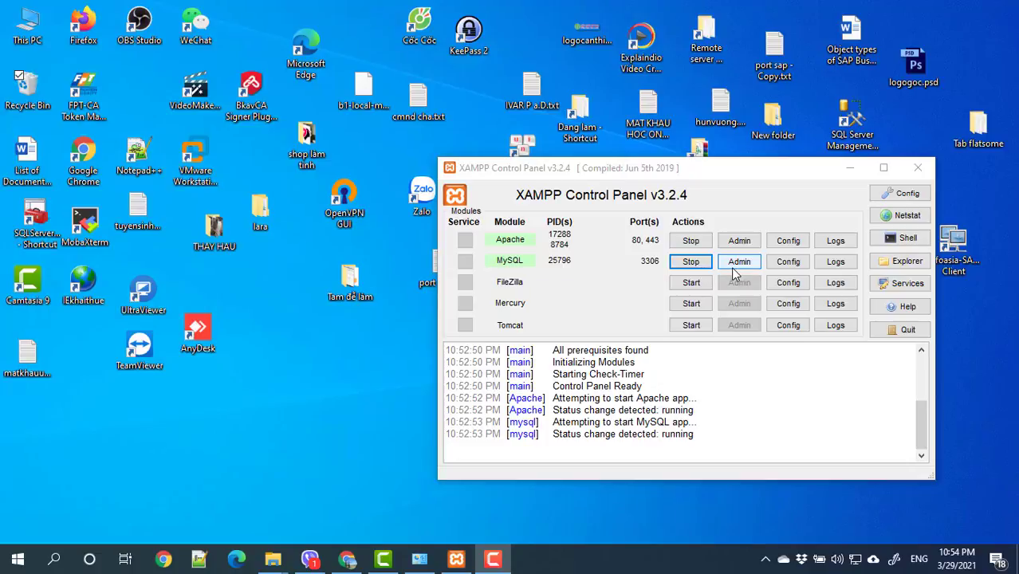
Step: Bring the Chrome browser window to the front from the taskbar
click(347, 559)
Step: Close the leftover VnExpress, Bitnami, XAMPP welcome and phpMyAdmin tabs
click(653, 13)
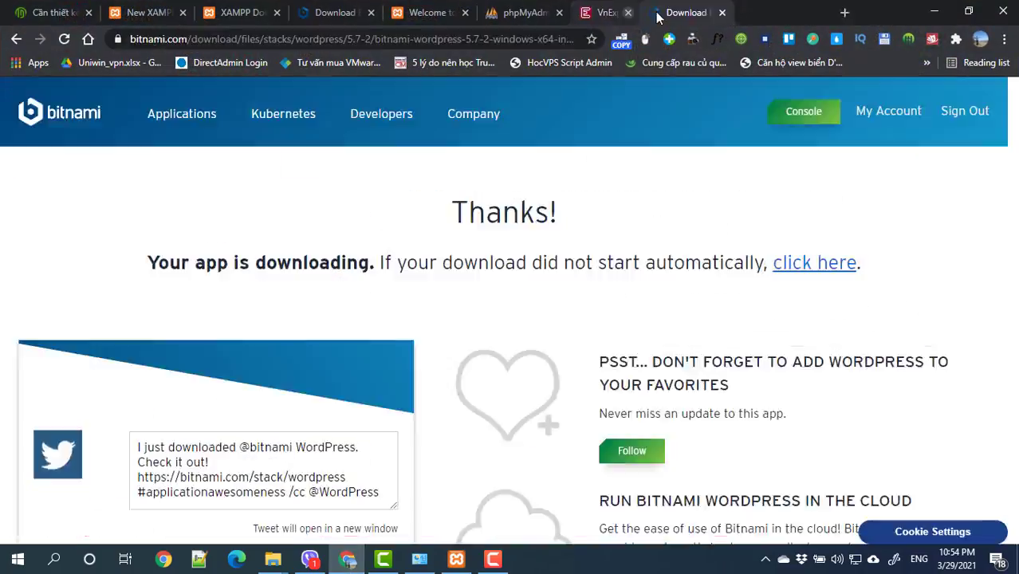
click(655, 14)
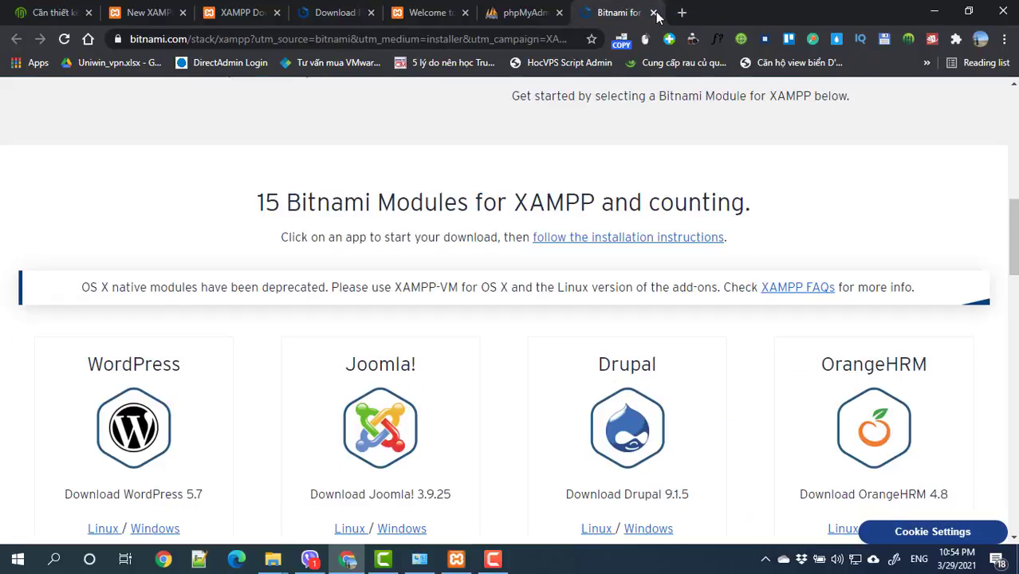
click(655, 14)
click(543, 13)
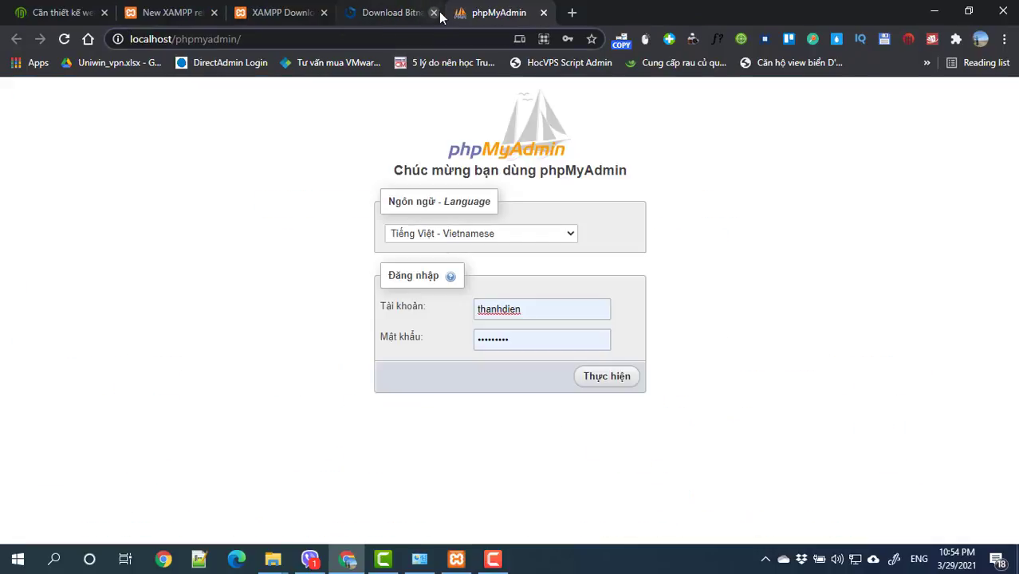
click(434, 14)
click(434, 13)
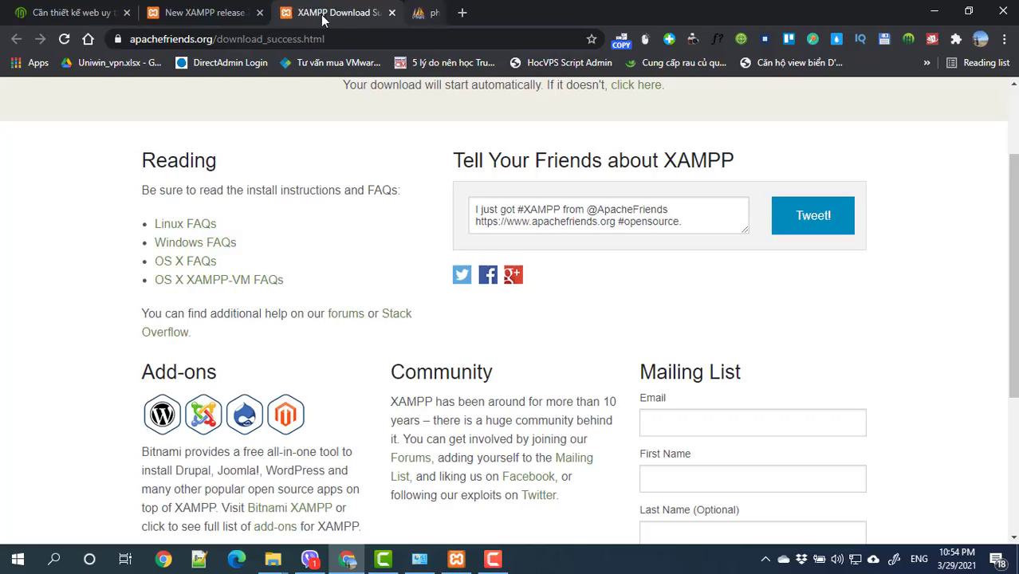
Step: Go to the wordpress.org website
click(460, 39)
text(WO)
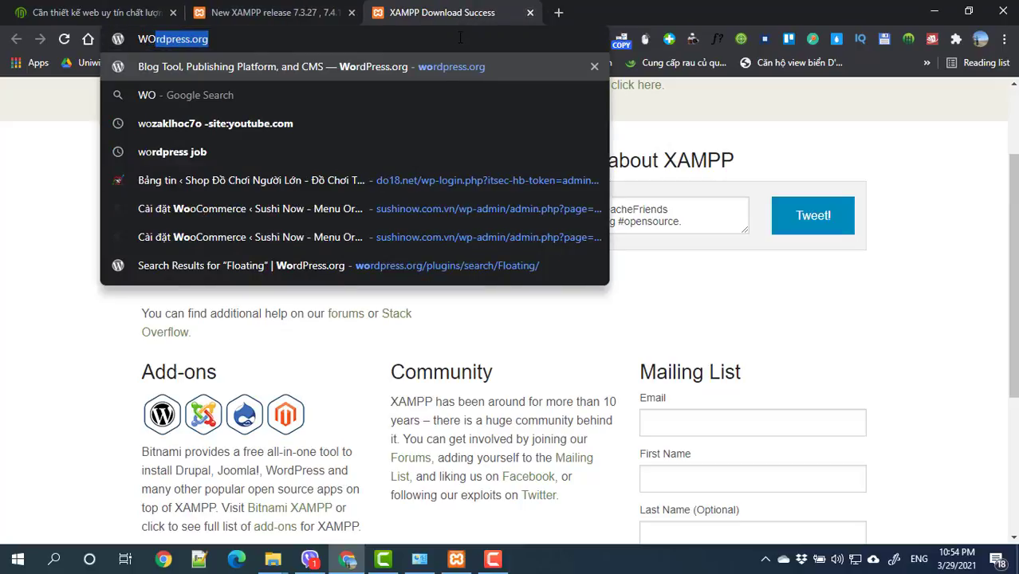
key(Return)
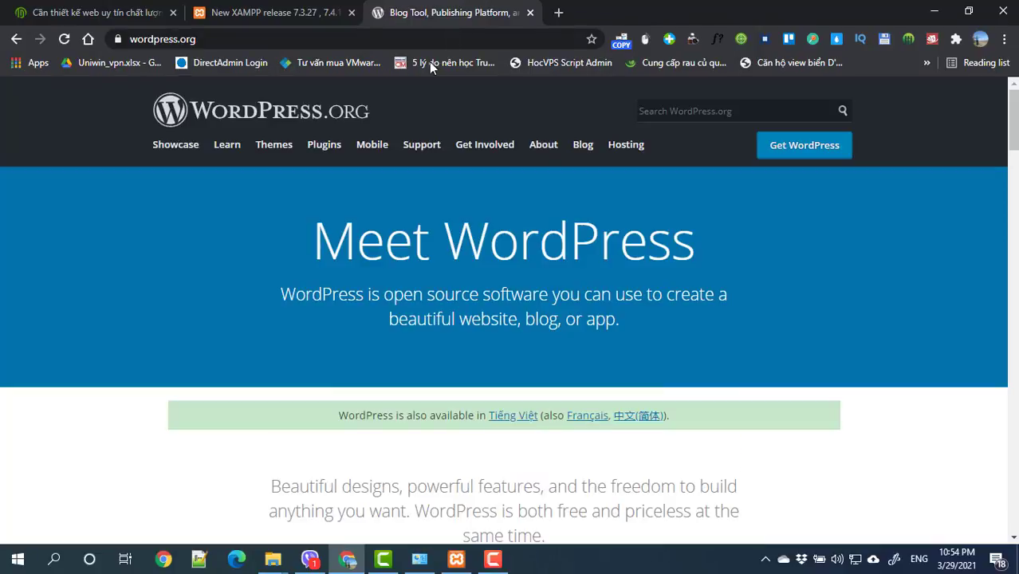
scroll(471, 357, down, 4)
scroll(475, 363, up, 3)
scroll(477, 366, up, 1)
Step: Start the WordPress 5.7 download from the Get WordPress page
click(788, 145)
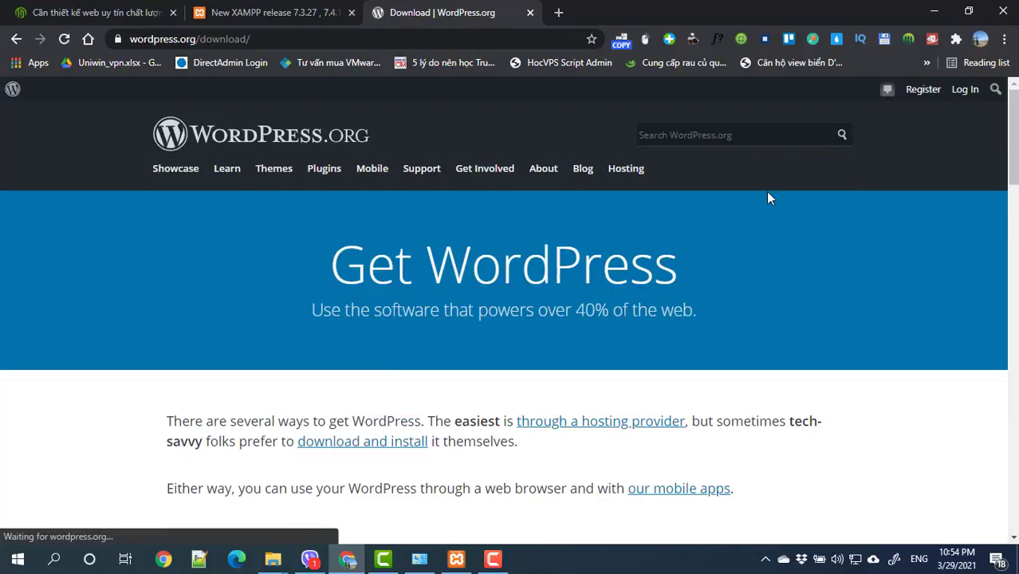
scroll(763, 207, down, 5)
scroll(723, 258, up, 4)
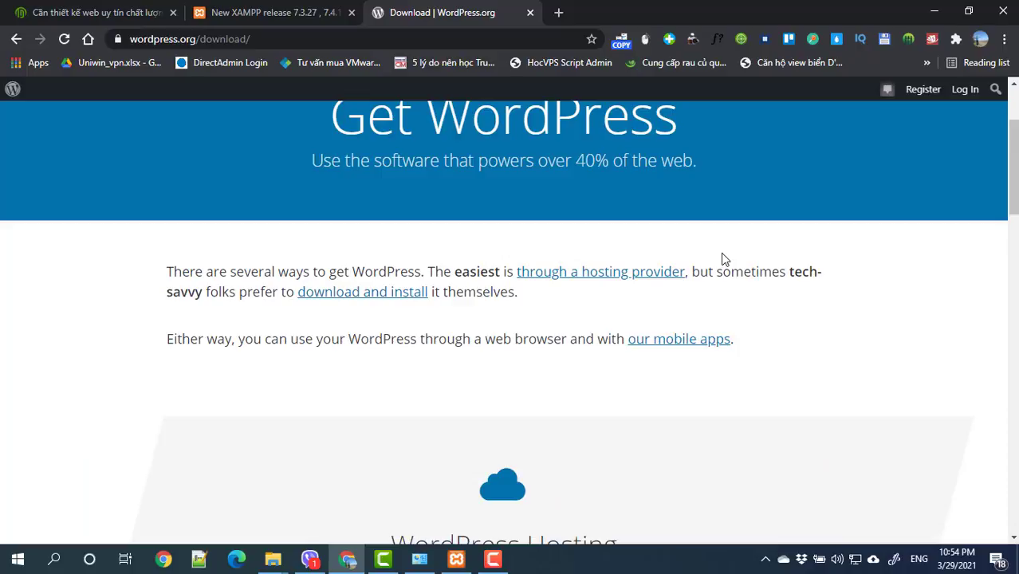
scroll(457, 317, up, 1)
scroll(456, 312, up, 1)
scroll(455, 311, down, 1)
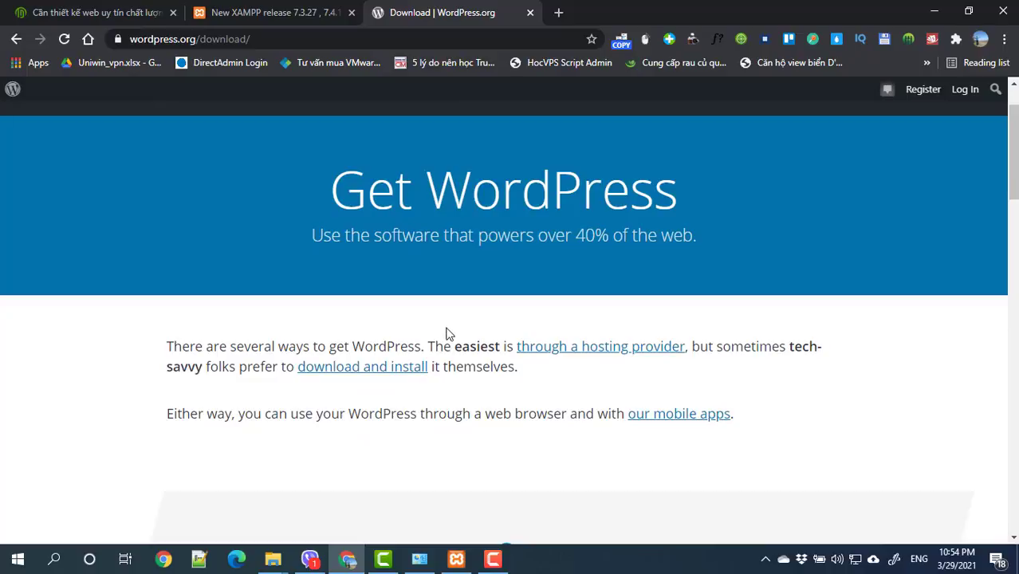
click(373, 368)
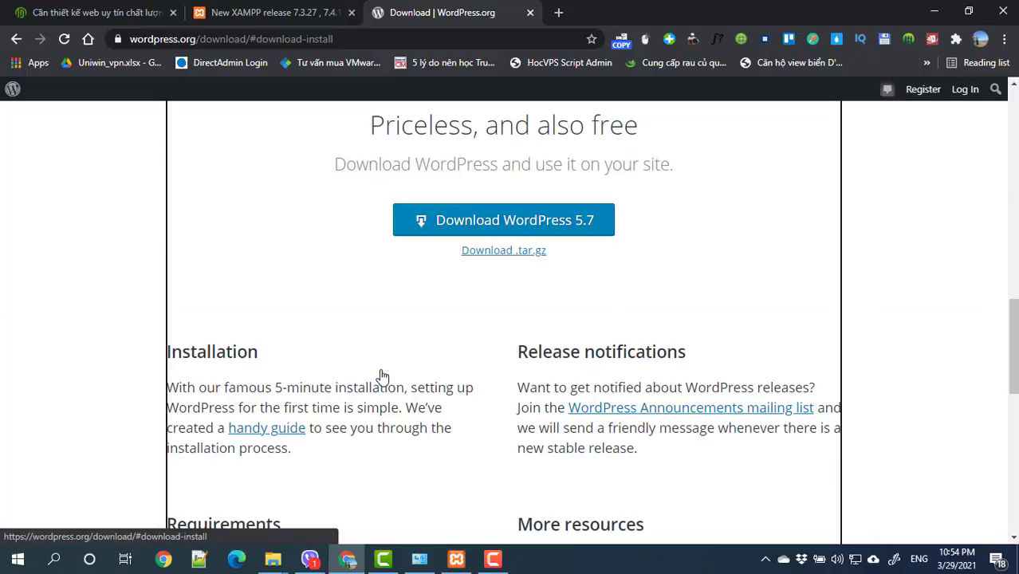
click(481, 238)
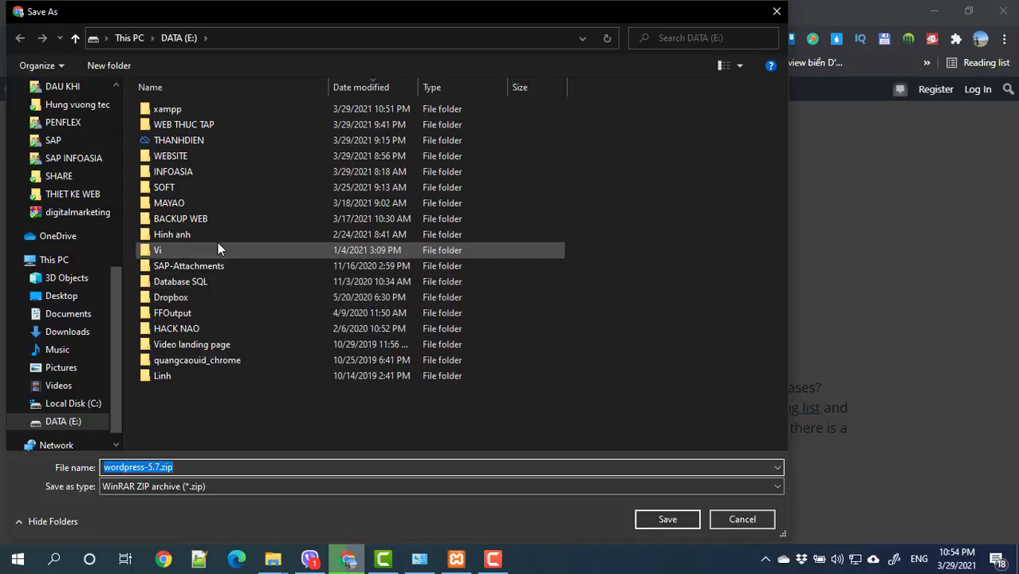
Step: Save wordpress-5.7.zip into the WEB THUC TAP folder and return to XAMPP
double_click(196, 126)
click(672, 525)
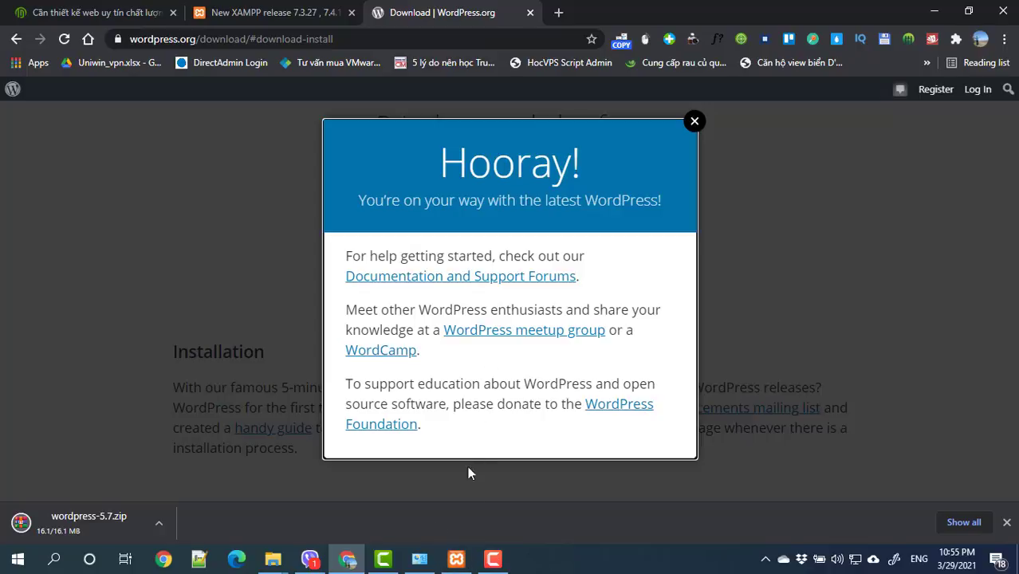
click(461, 563)
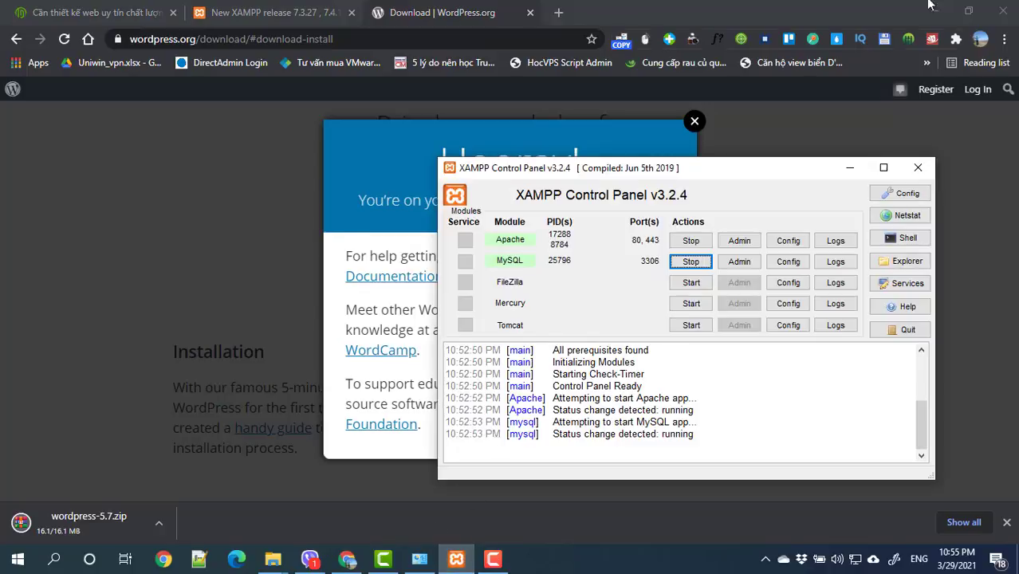
Step: Minimize Chrome and open phpMyAdmin via the MySQL Admin button
click(937, 10)
click(937, 10)
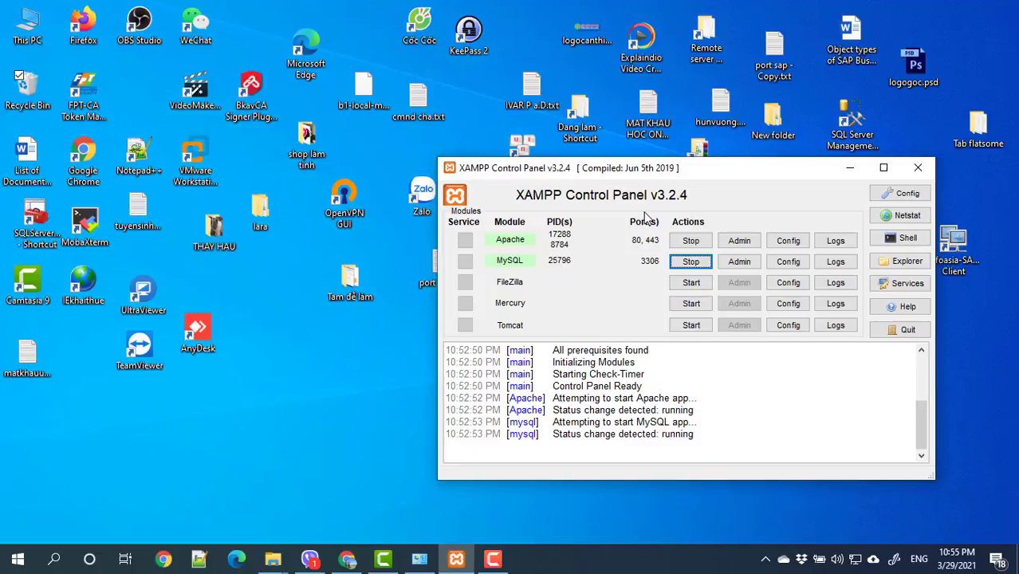
click(738, 263)
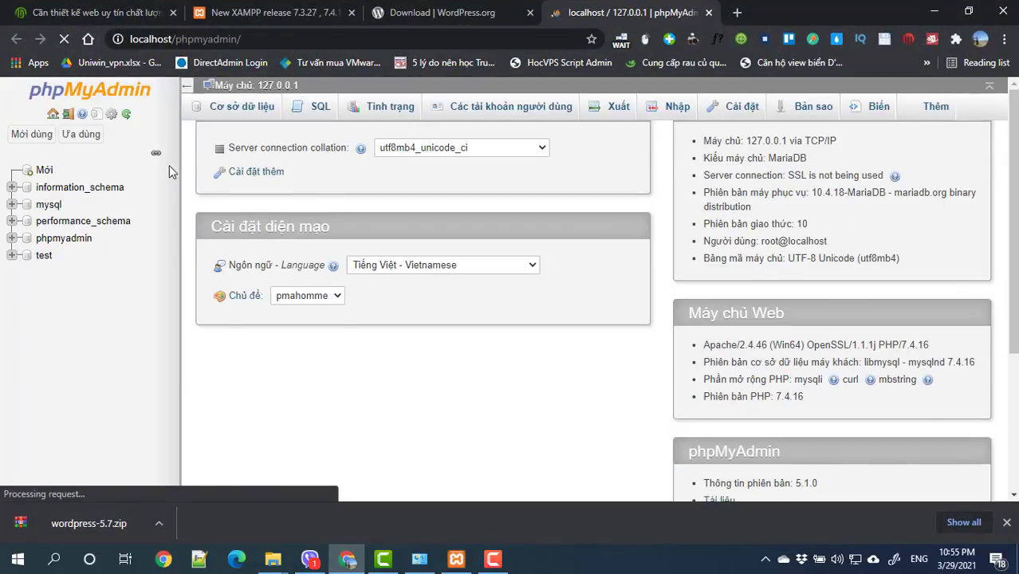
Step: Enter wordpress_db as the new database name on the Databases tab
click(229, 115)
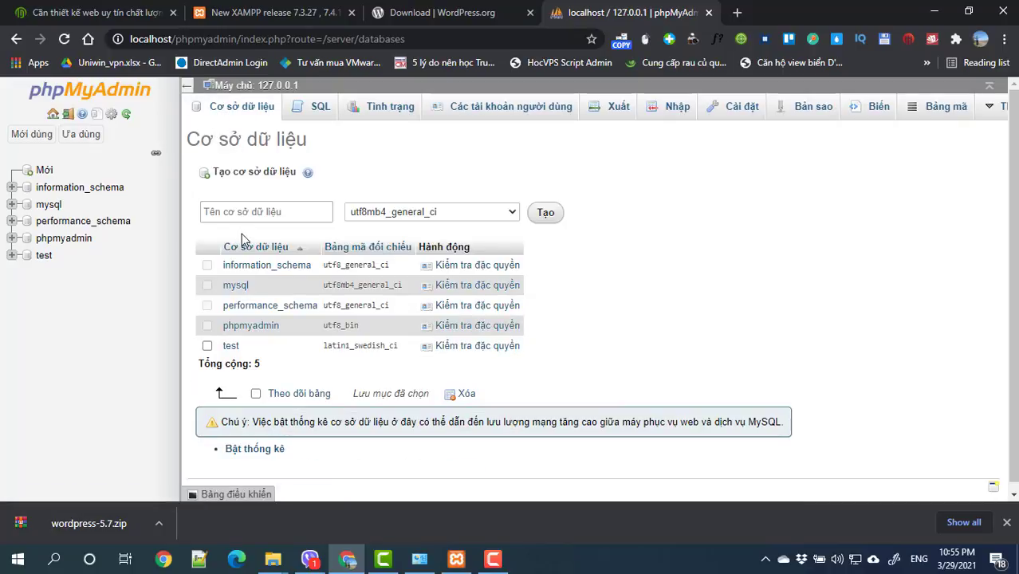
click(265, 214)
click(262, 212)
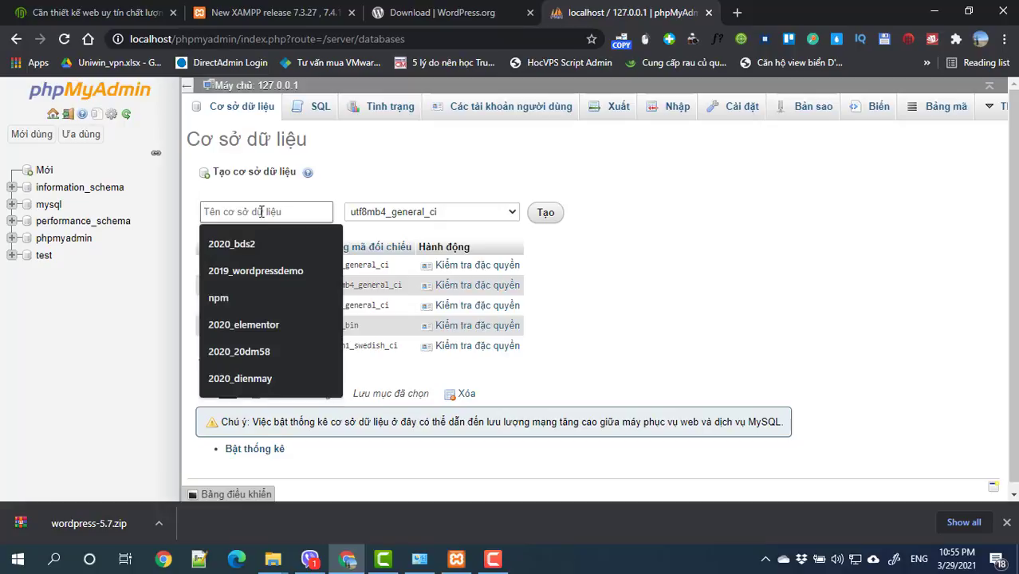
text(wordpress)
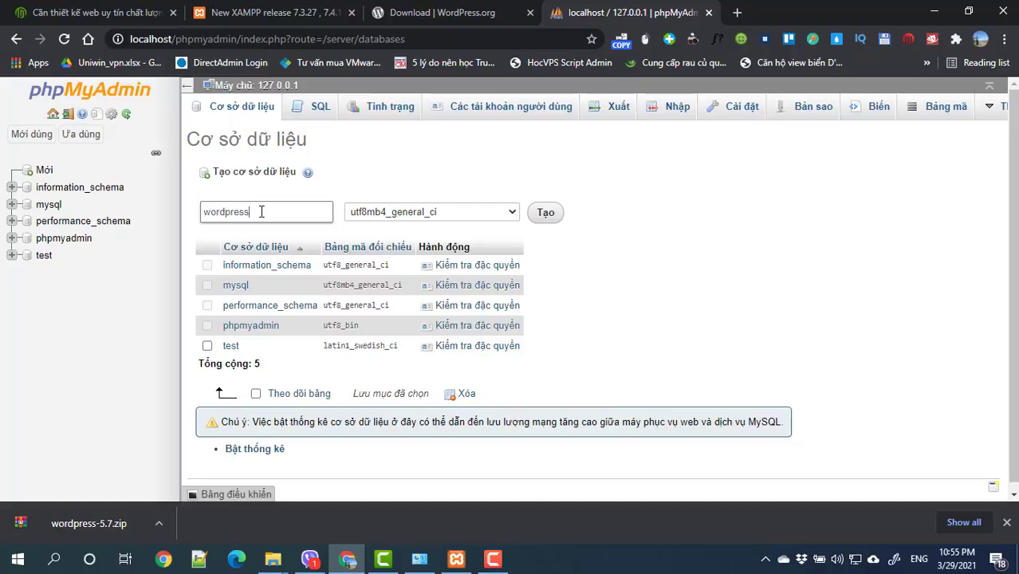
text(_db)
double_click(261, 212)
click(261, 212)
key(BackSpace)
key(BackSpace)
key(BackSpace)
key(BackSpace)
key(BackSpace)
key(BackSpace)
key(BackSpace)
key(BackSpace)
key(BackSpace)
key(BackSpace)
key(BackSpace)
key(BackSpace)
text(20)
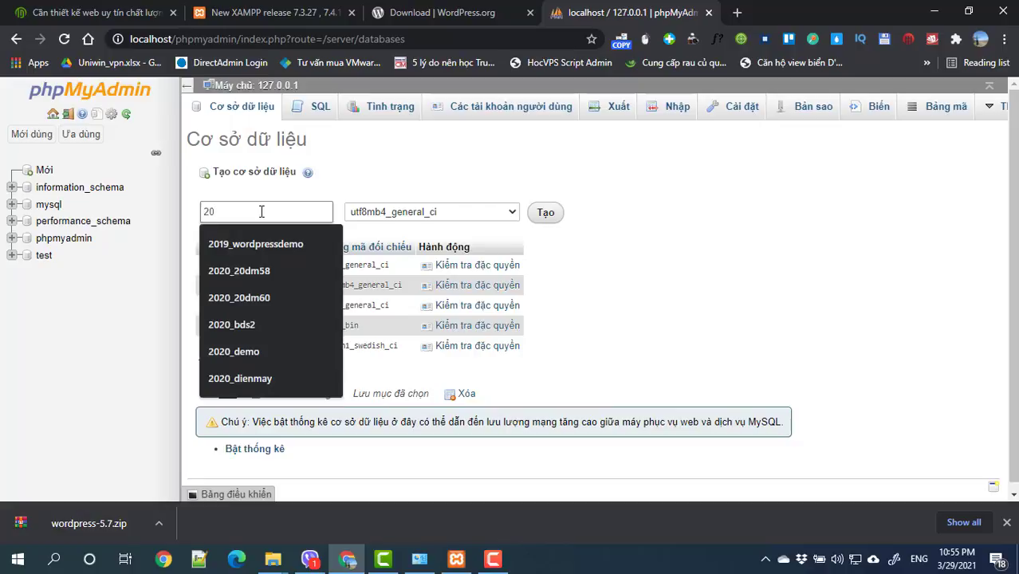
key(BackSpace)
key(BackSpace)
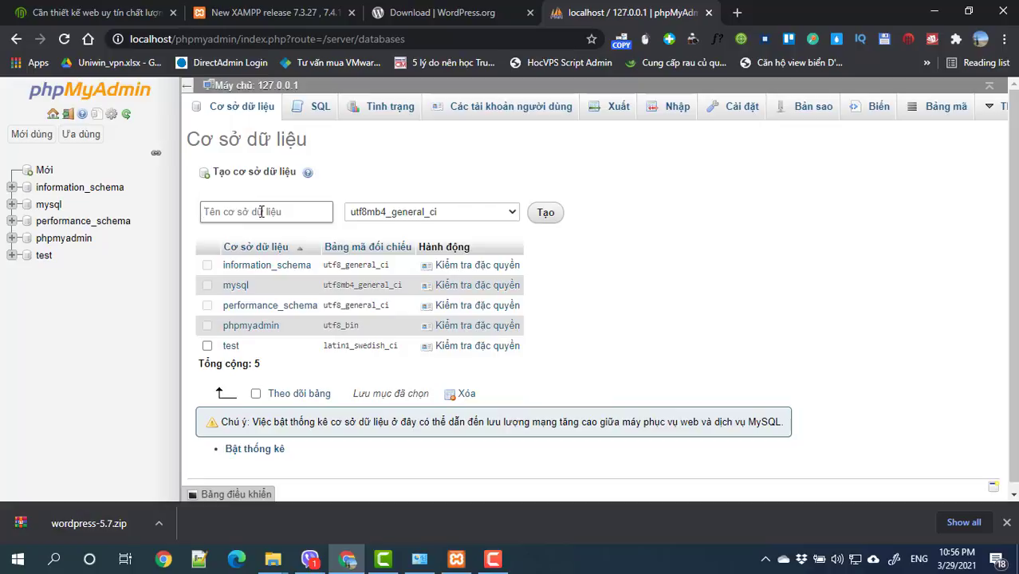
text(wordpress_db)
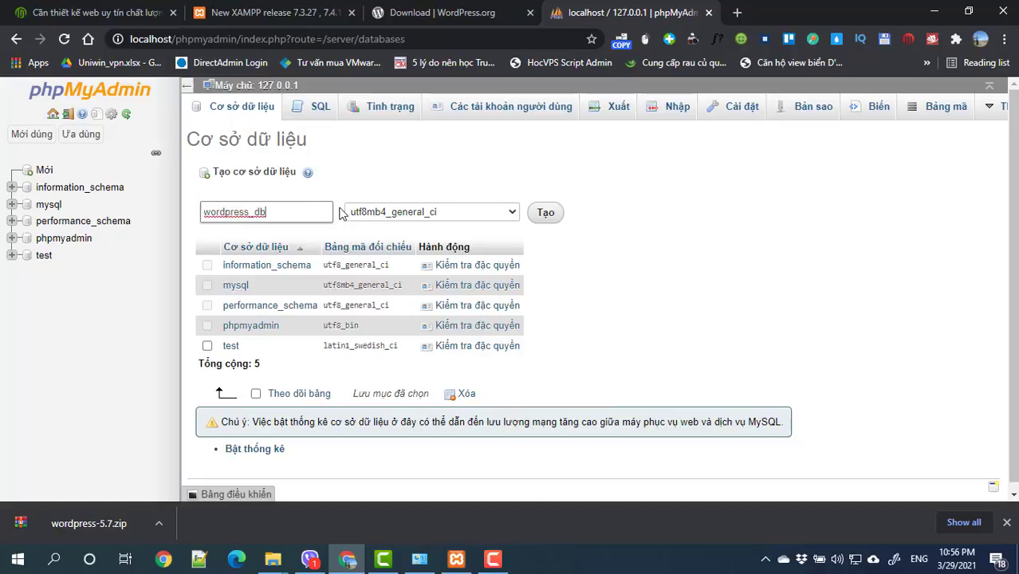
Step: Choose utf8_unicode_ci collation and create the wordpress_db database
click(392, 216)
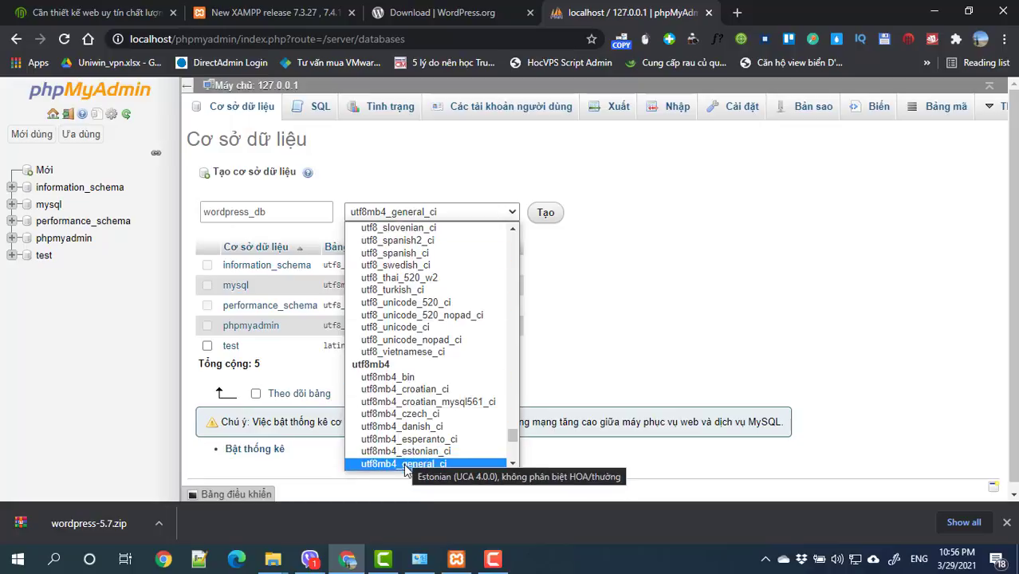
scroll(411, 458, down, 8)
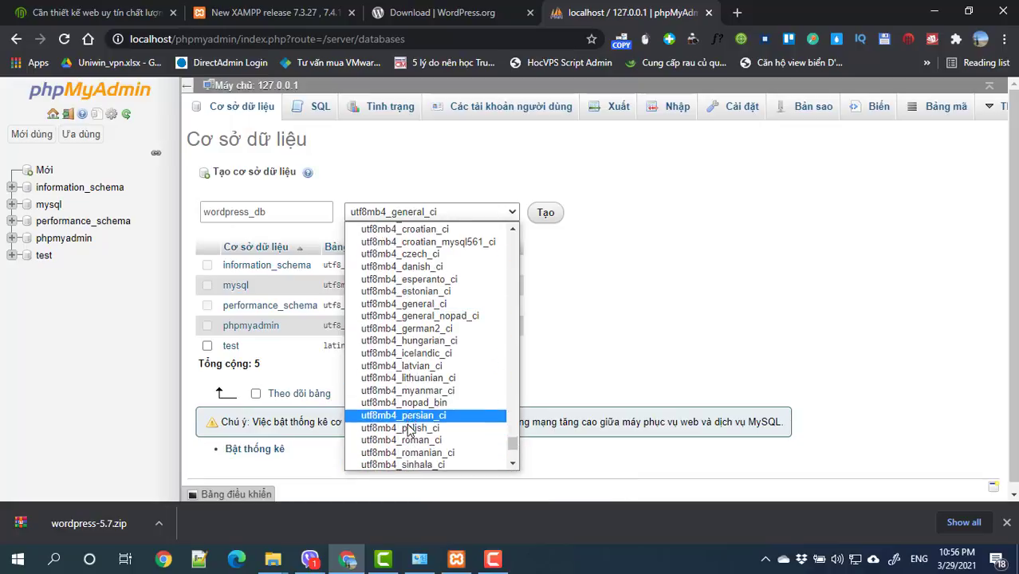
scroll(423, 450, down, 1)
scroll(423, 450, up, 2)
scroll(425, 451, down, 2)
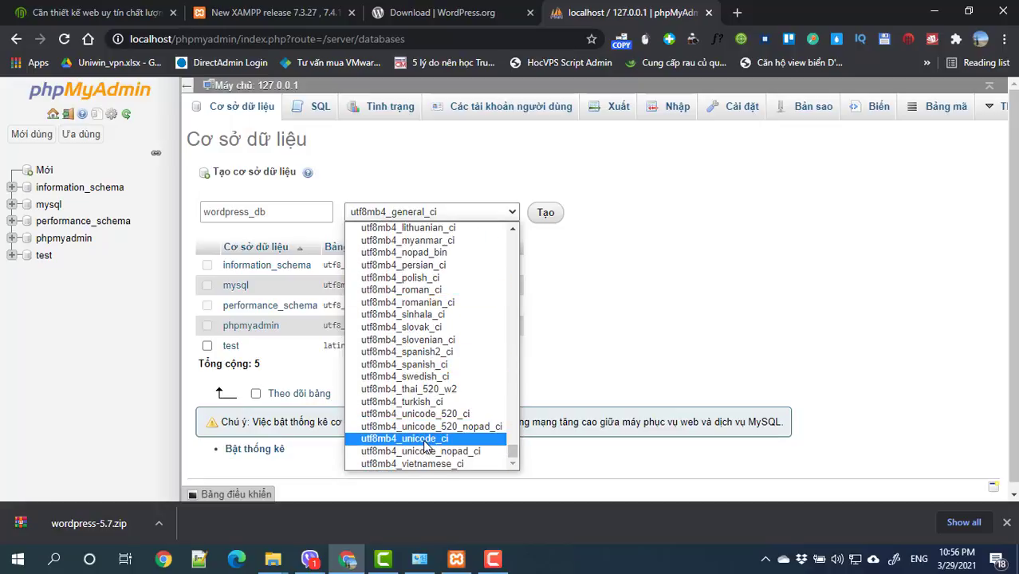
scroll(425, 447, down, 7)
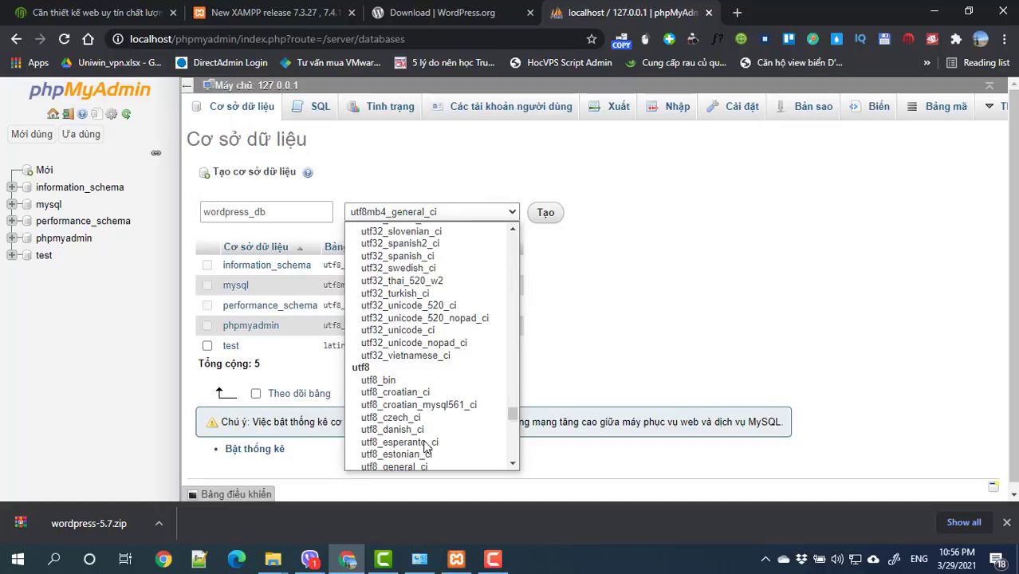
scroll(423, 416, down, 3)
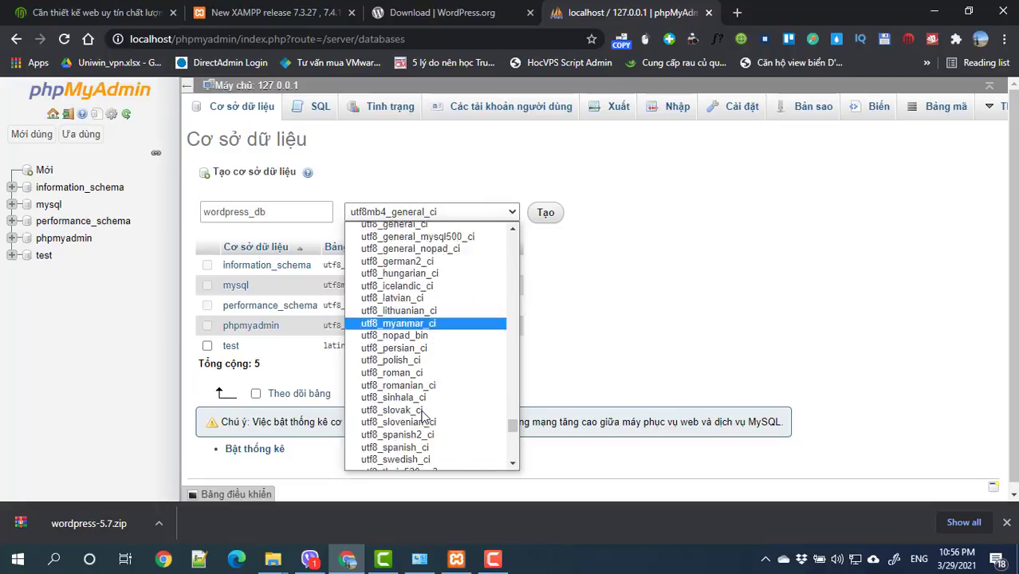
scroll(423, 417, up, 3)
scroll(423, 416, up, 5)
scroll(422, 398, down, 4)
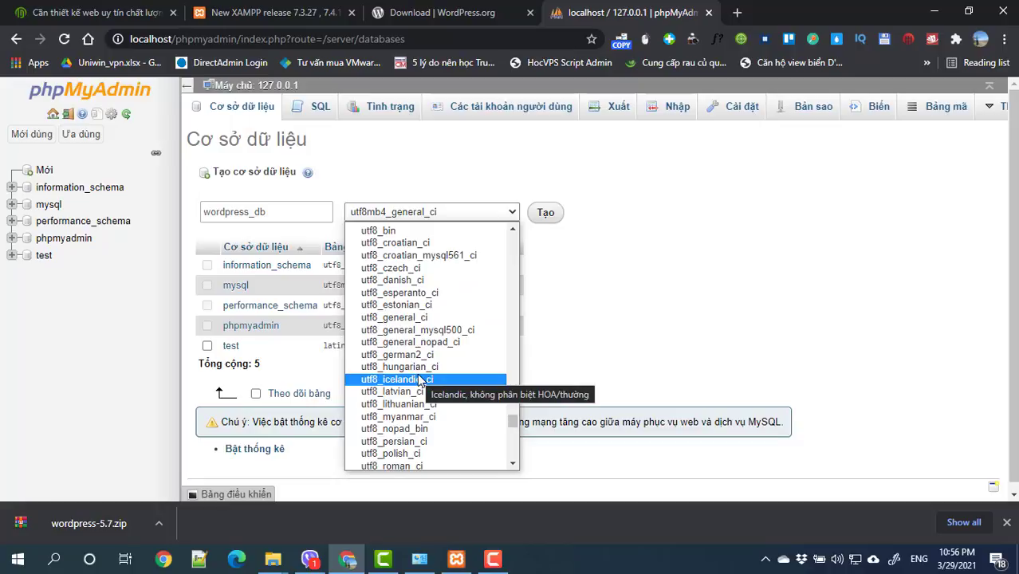
scroll(418, 375, down, 4)
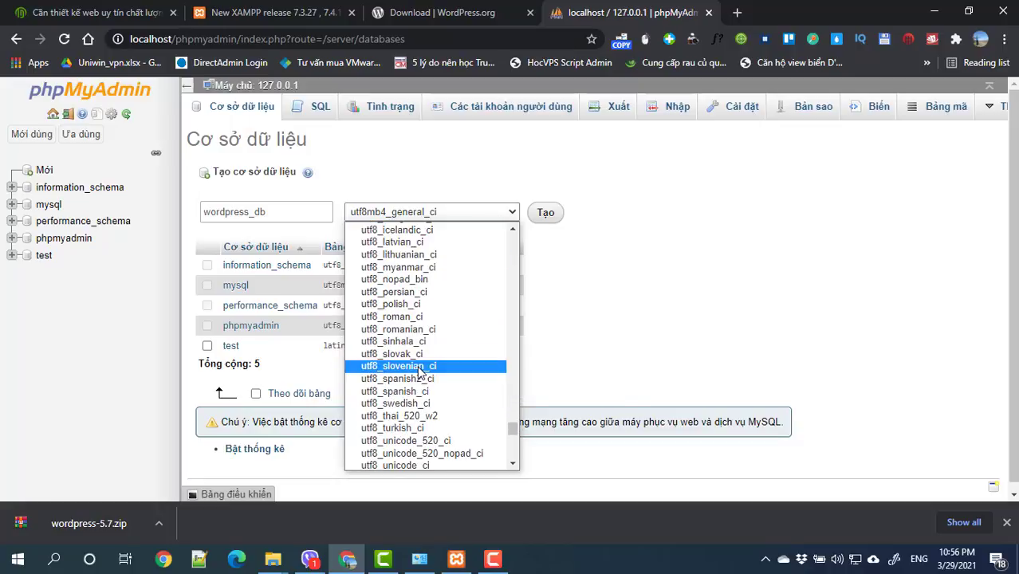
scroll(418, 372, down, 4)
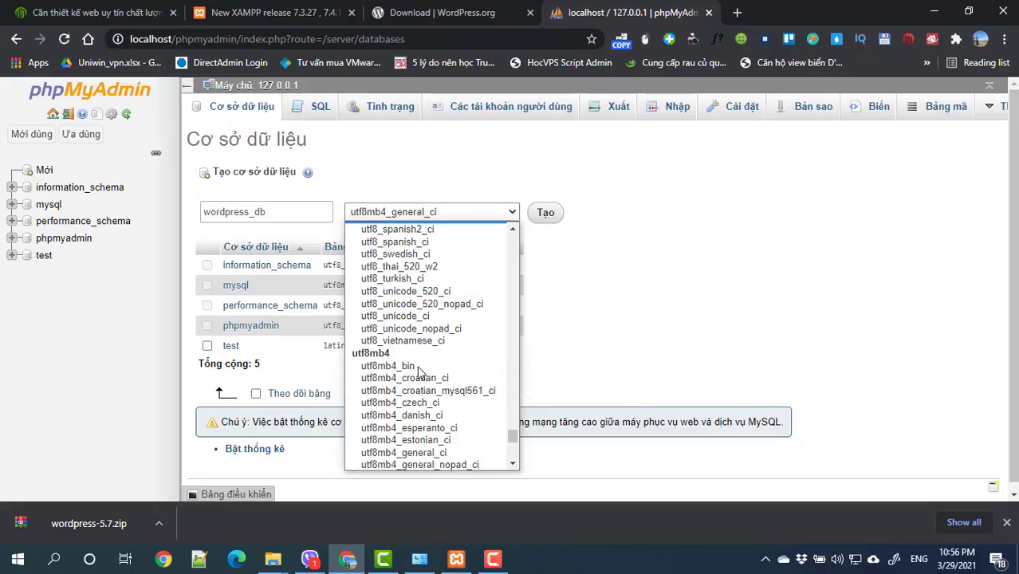
click(414, 317)
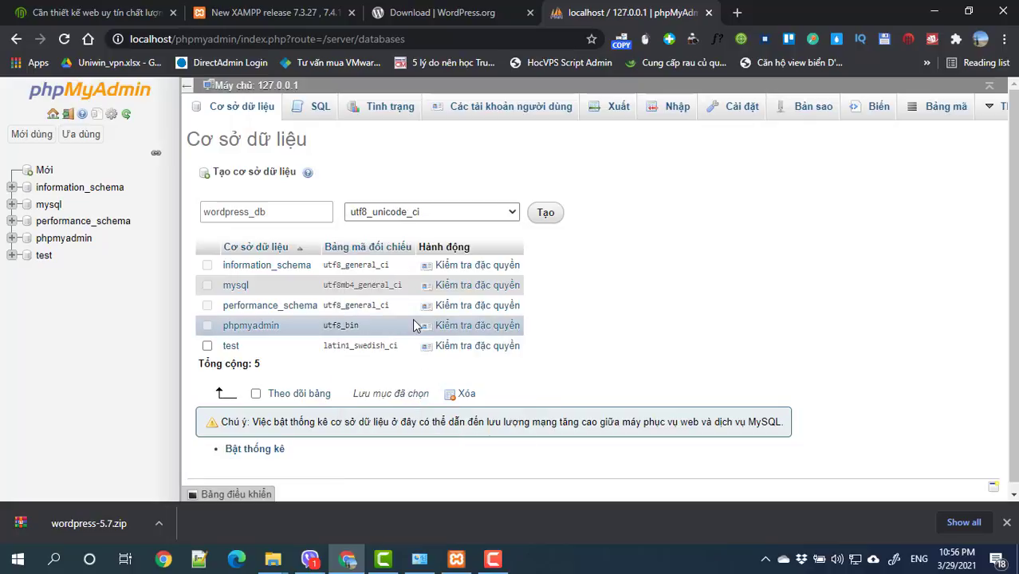
click(546, 216)
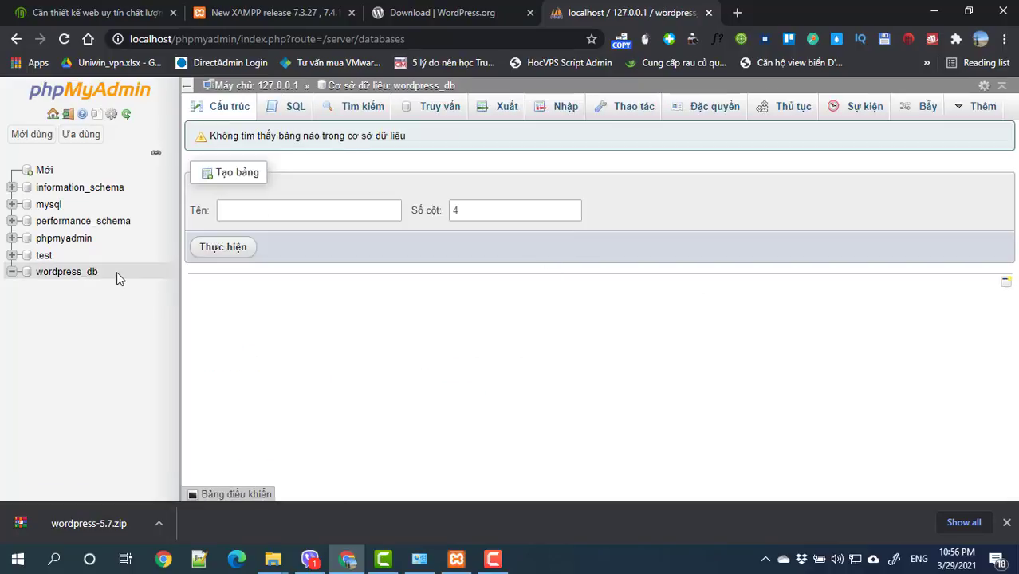
drag(120, 271, 34, 271)
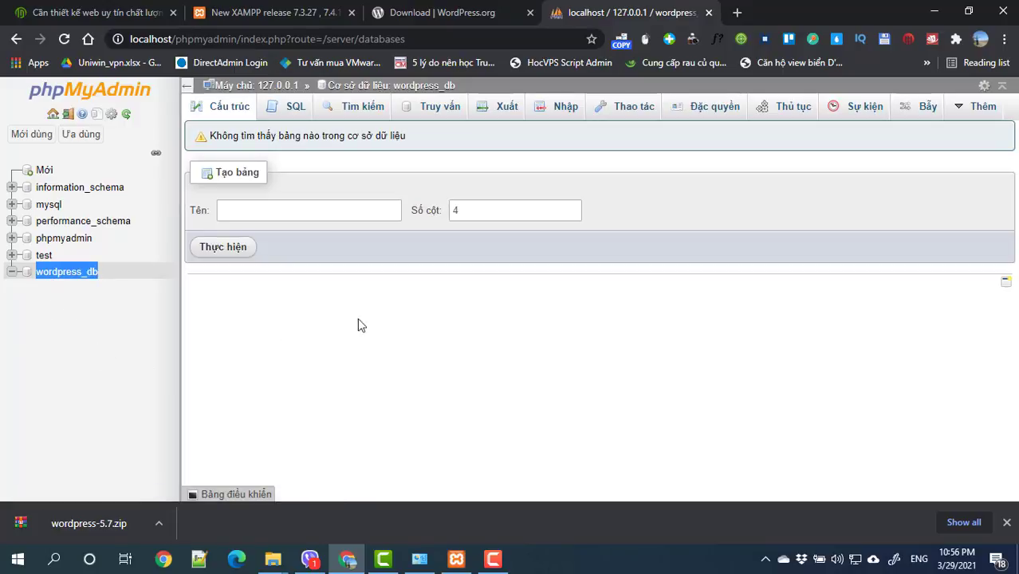
Step: Show wordpress-5.7.zip in its WEB THUC TAP folder and copy it
click(157, 523)
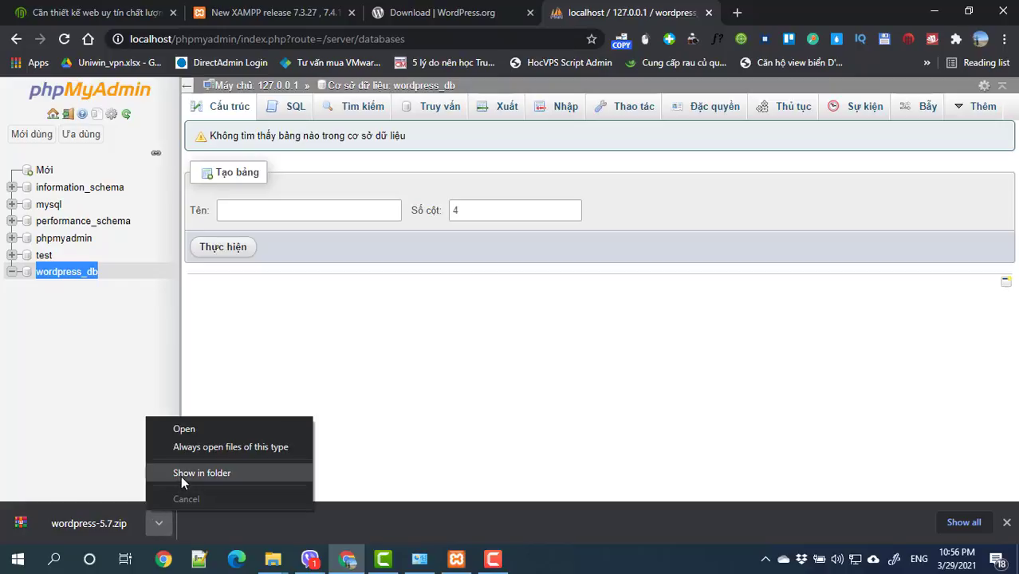
click(182, 476)
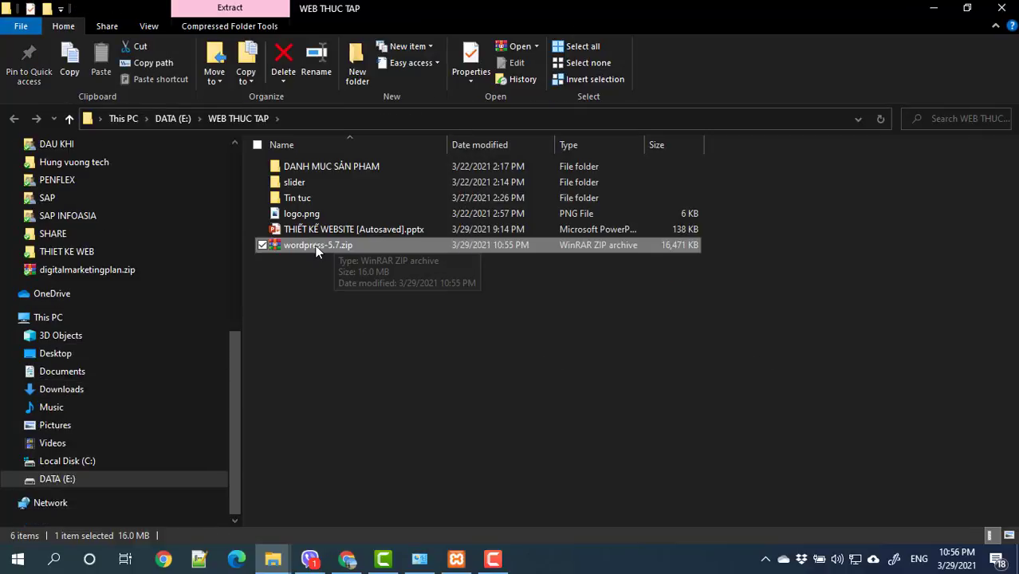
click(339, 322)
click(297, 247)
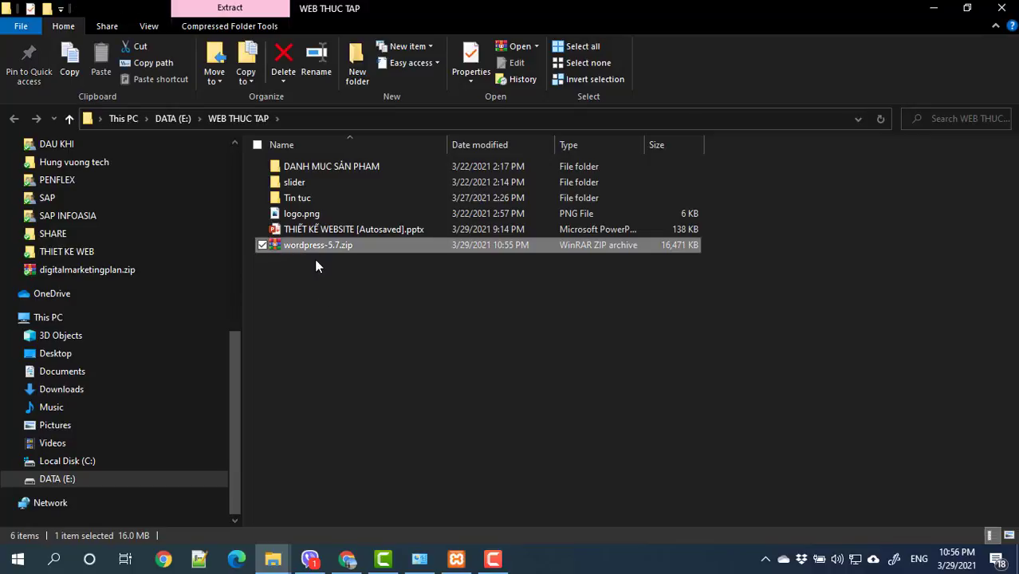
right_click(311, 250)
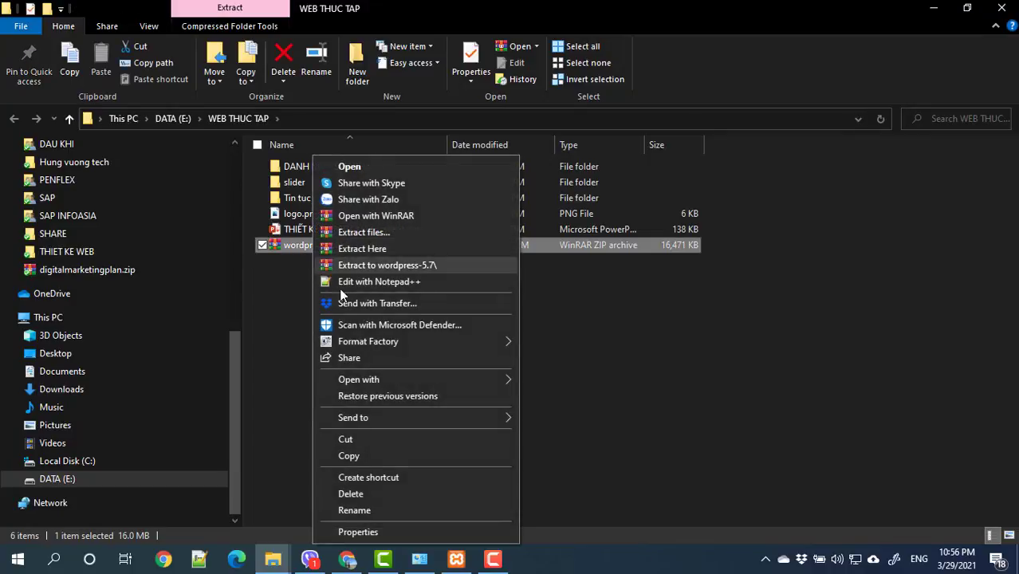
click(346, 458)
Step: Close the XAMPP Control Panel window
click(455, 560)
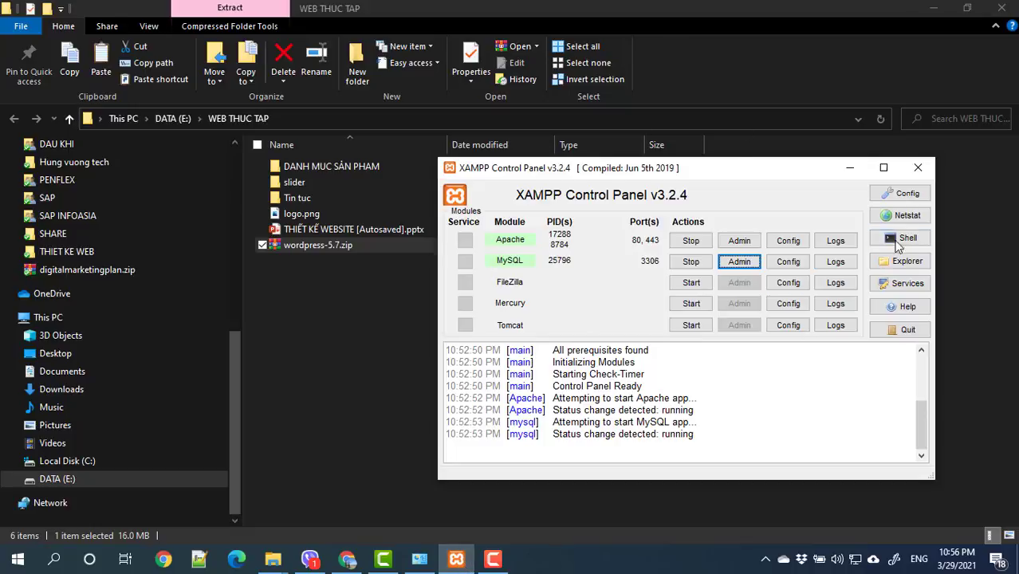
click(918, 167)
click(765, 559)
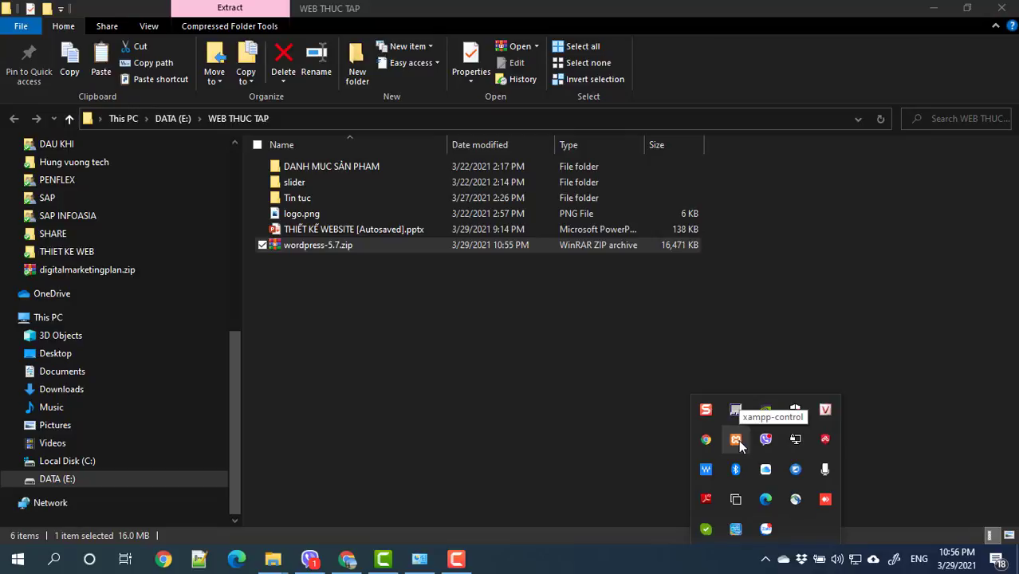
Step: Quit XAMPP from the tray, dismiss its errors, and force-close the frozen program
right_click(739, 447)
click(762, 429)
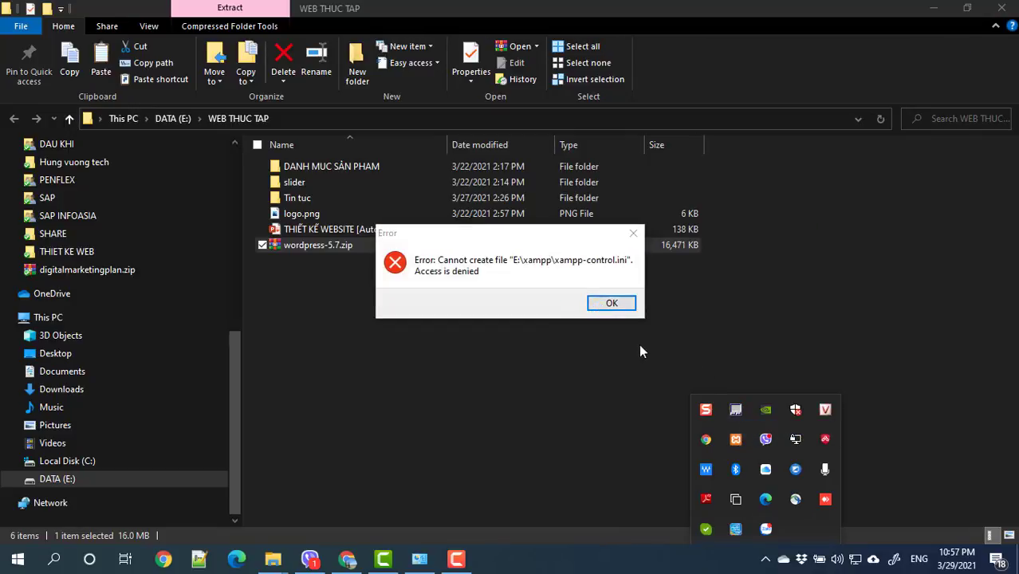
click(612, 307)
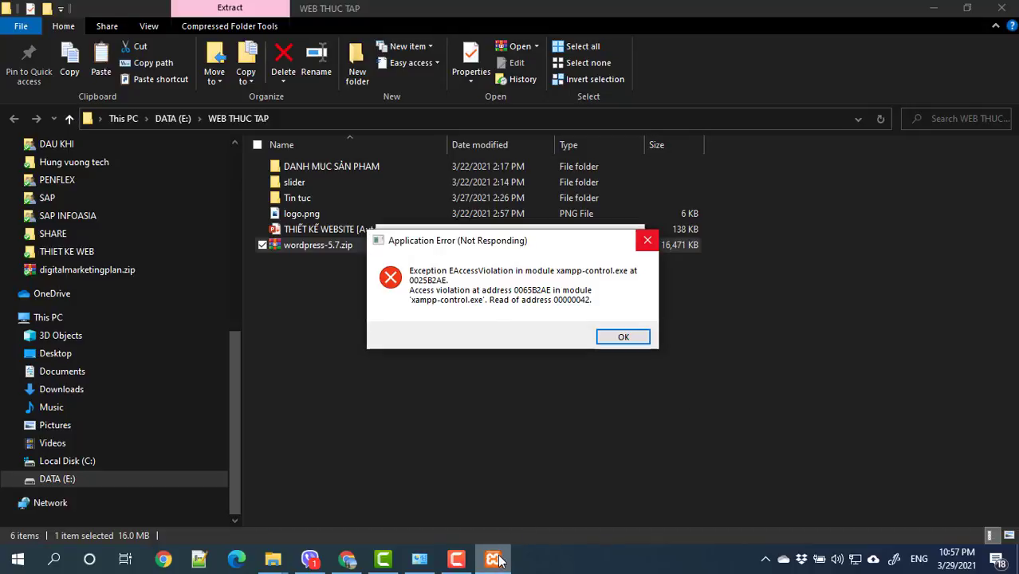
click(648, 241)
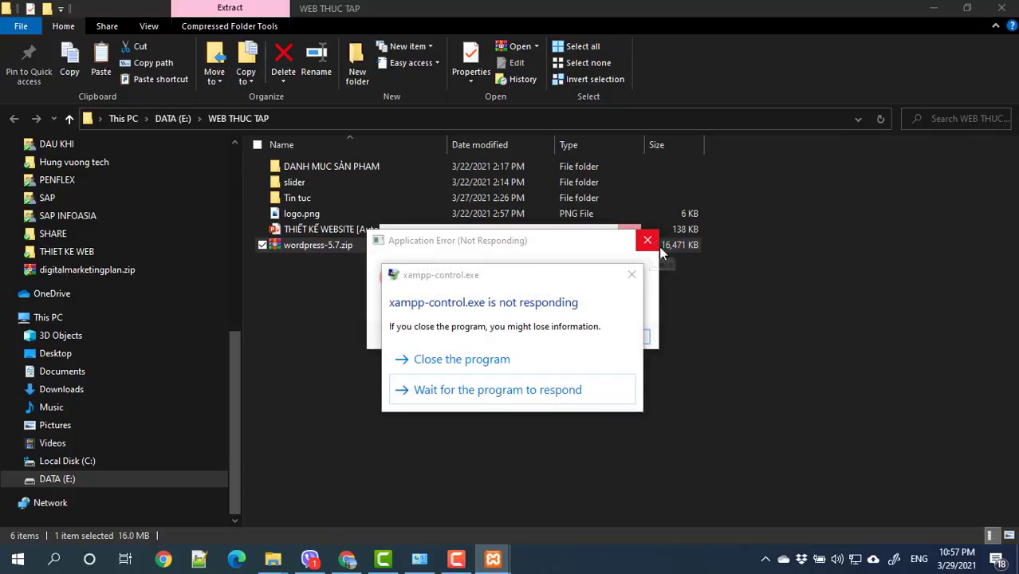
click(443, 360)
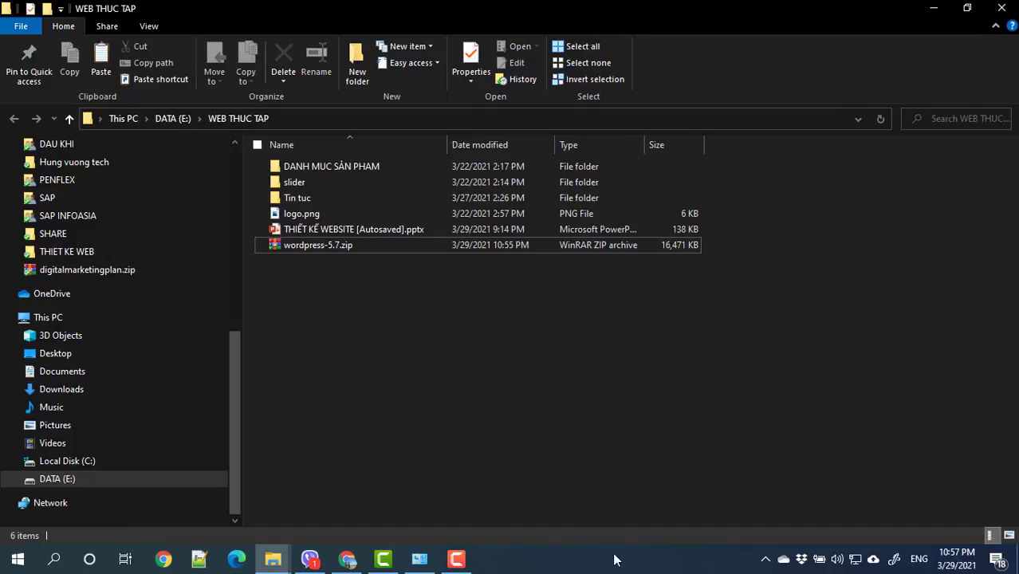
Step: Minimise all windows to show the desktop
click(456, 561)
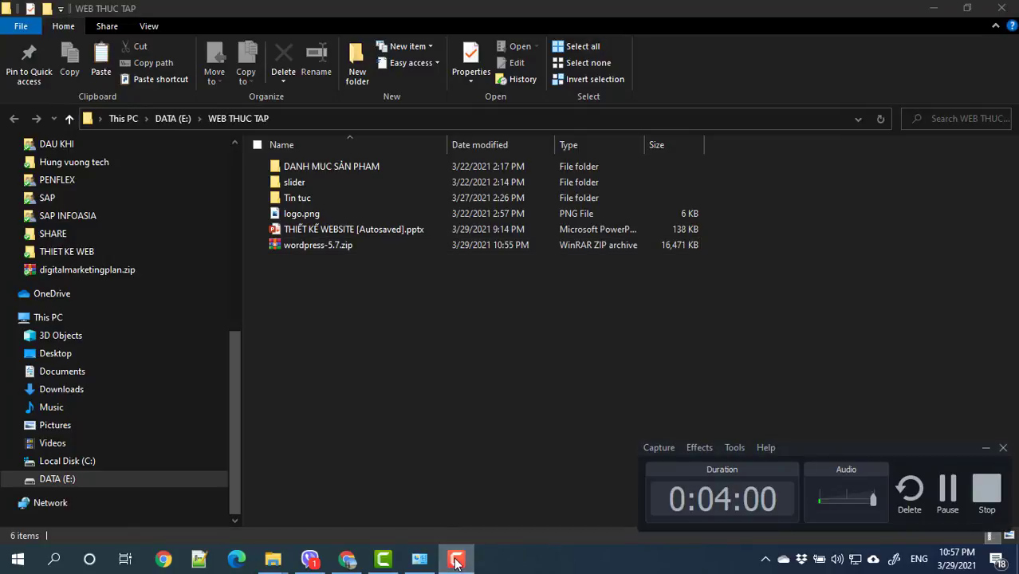
click(456, 561)
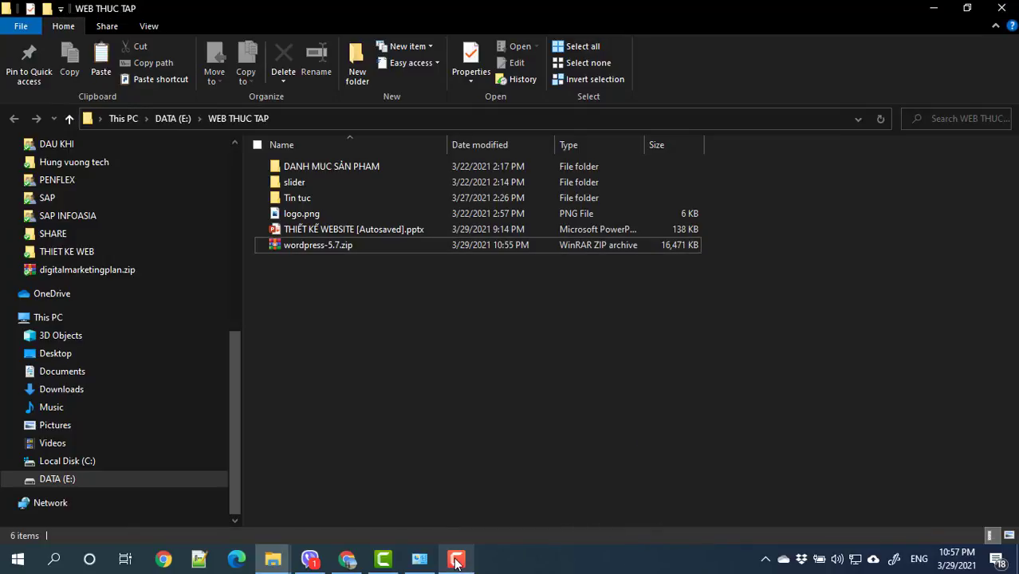
click(766, 559)
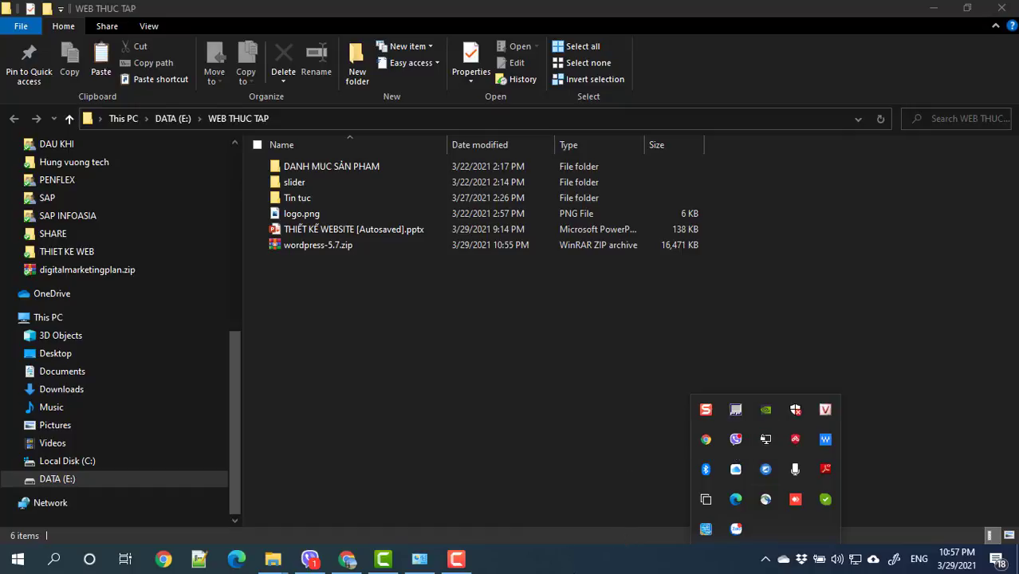
right_click(575, 566)
click(615, 461)
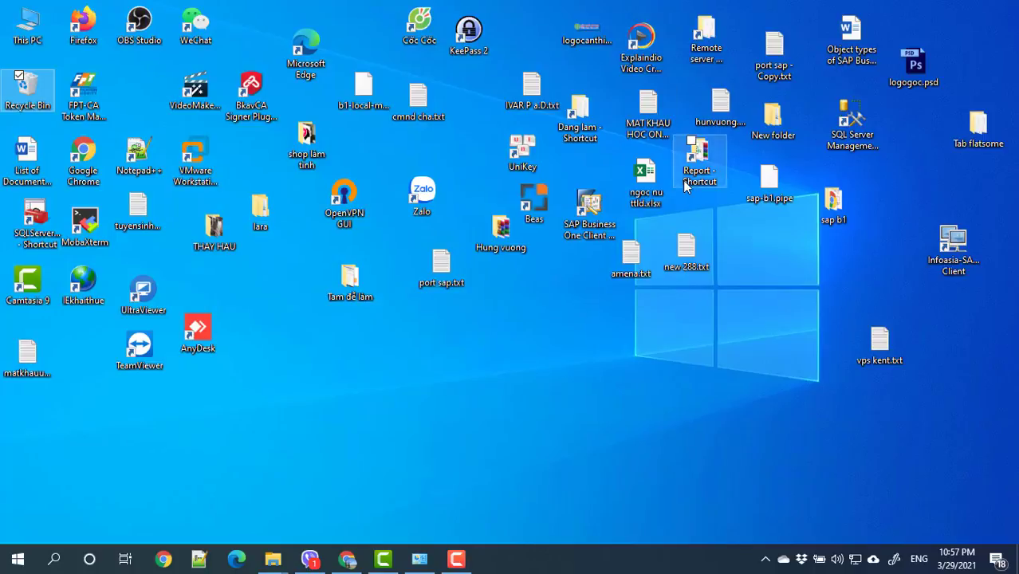
Step: Browse to This PC > DATA (E:) > xampp and launch xampp-control.exe
click(773, 120)
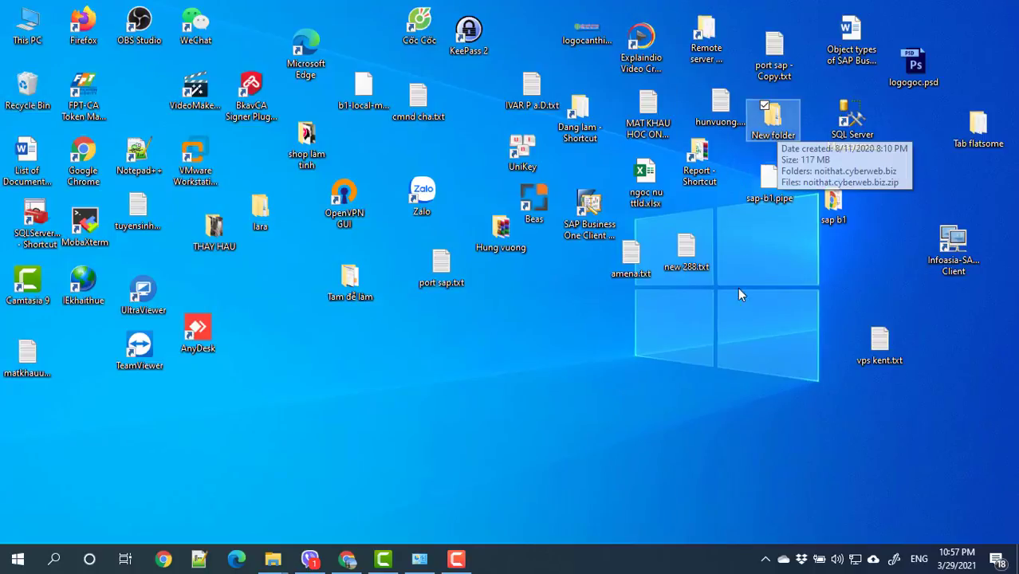
mouse_move(273, 557)
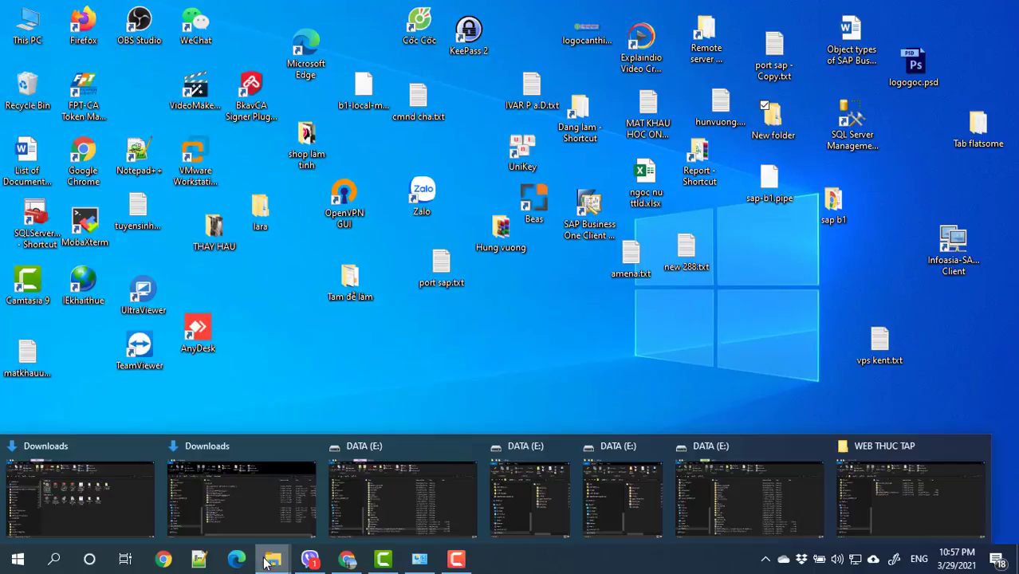
click(91, 487)
scroll(72, 439, down, 5)
click(69, 450)
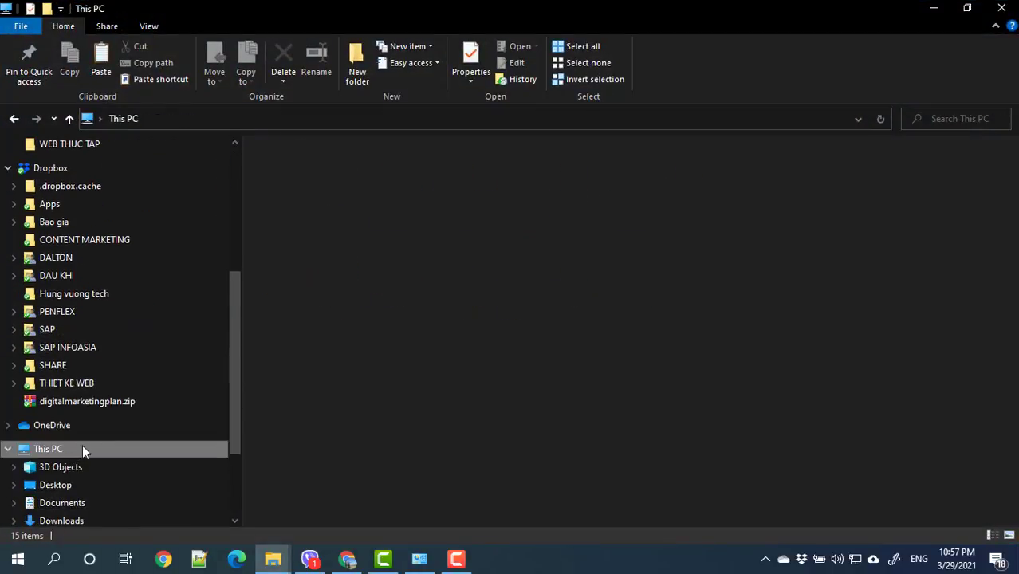
double_click(694, 288)
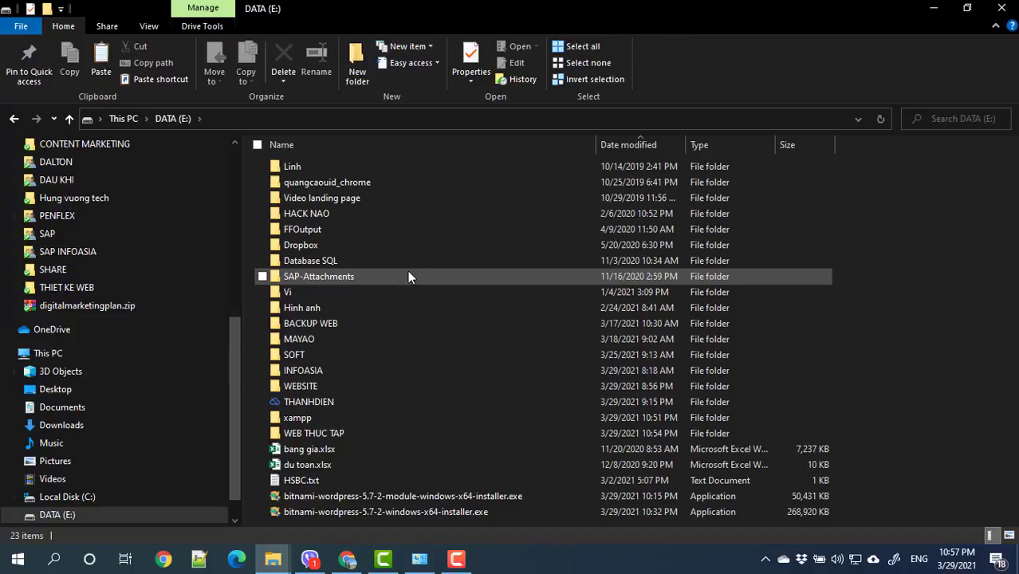
click(300, 385)
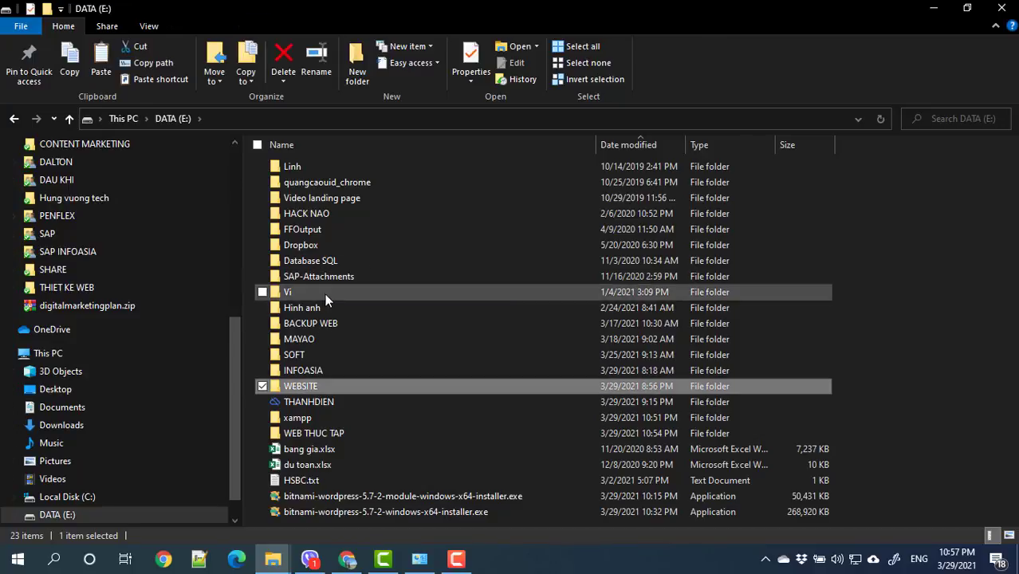
click(301, 417)
double_click(299, 417)
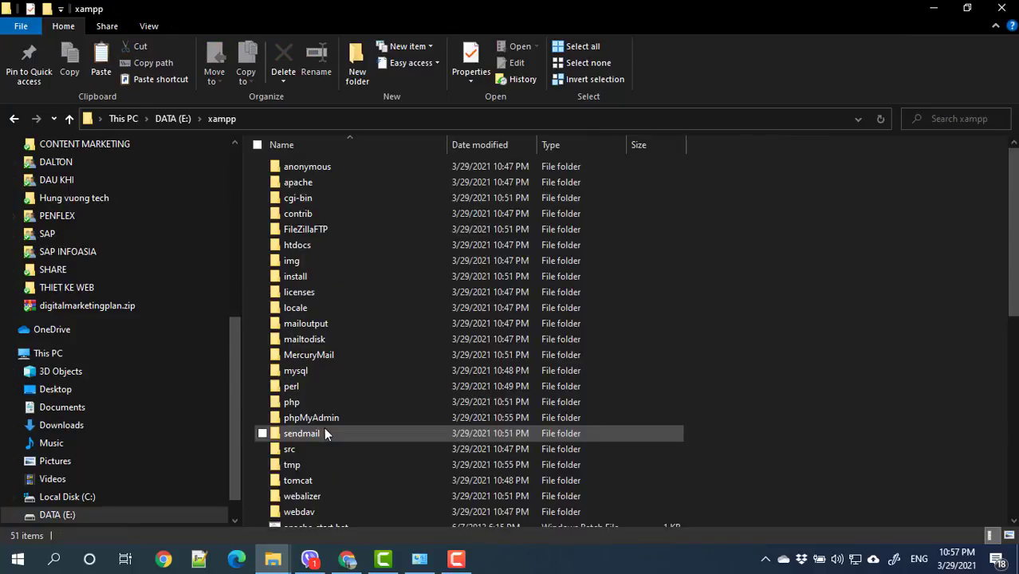
scroll(324, 426, down, 10)
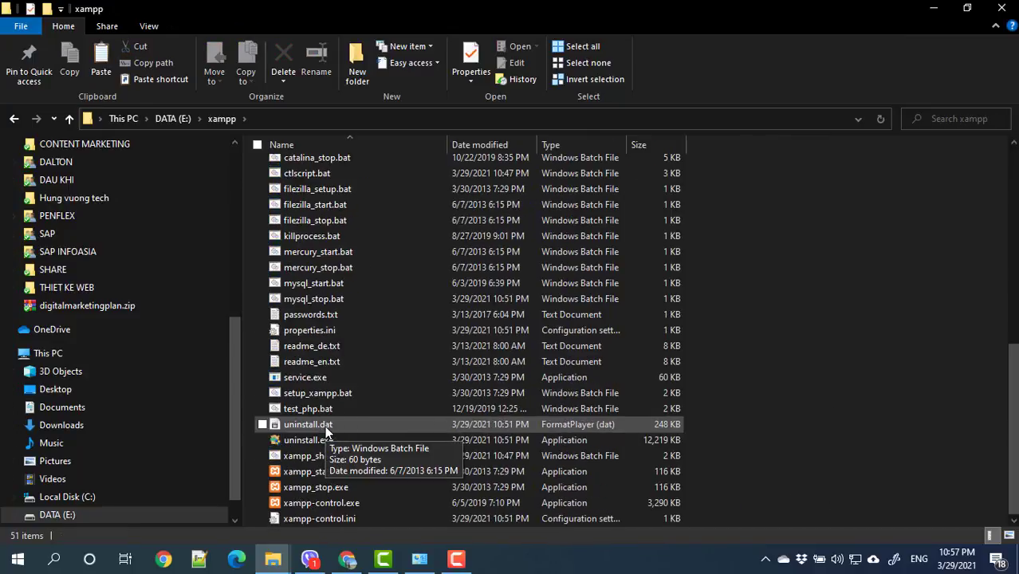
double_click(327, 503)
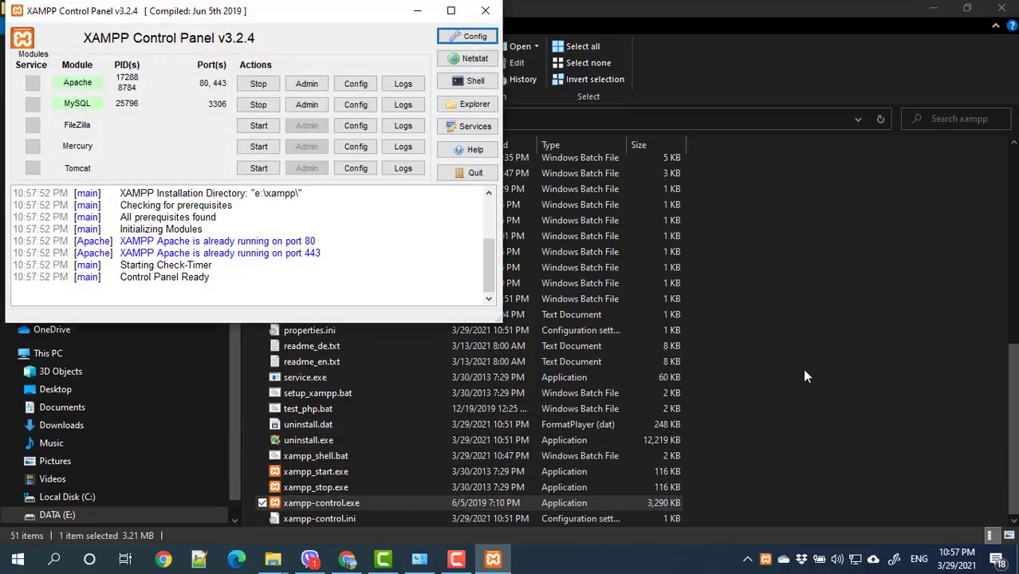
Step: Paste wordpress-5.7.zip into xampp\htdocs and extract it there
click(933, 8)
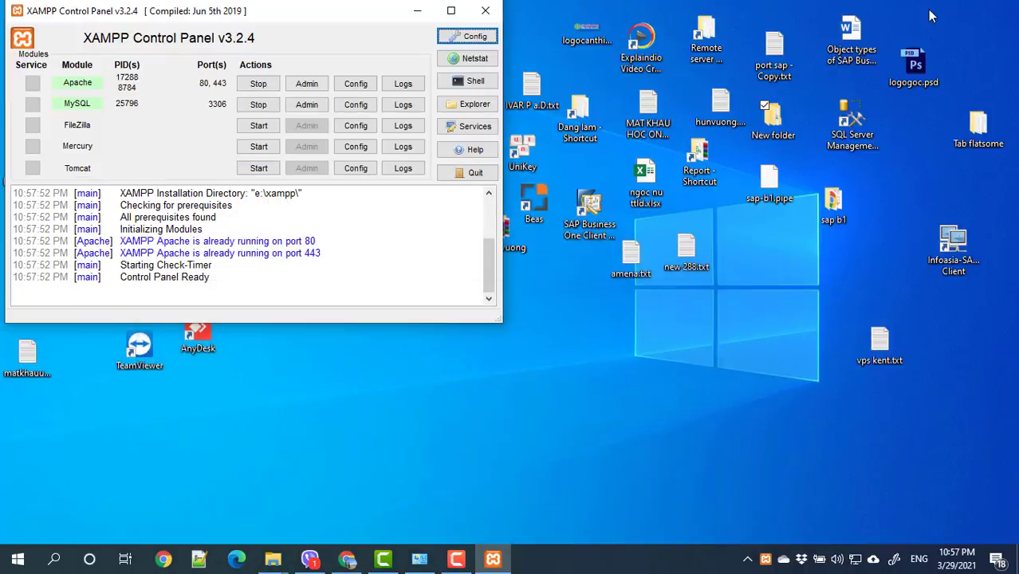
click(472, 106)
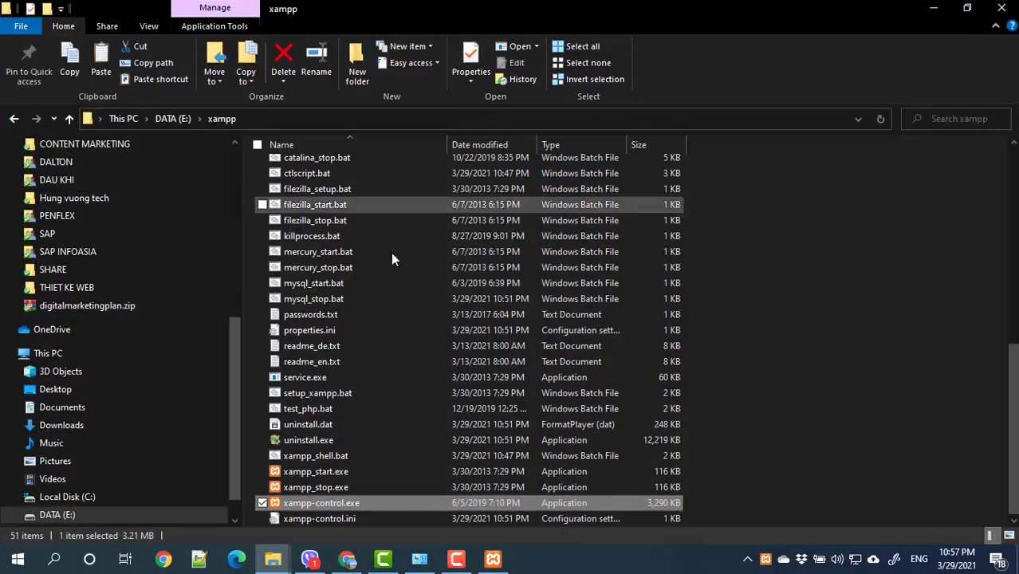
scroll(371, 304, up, 10)
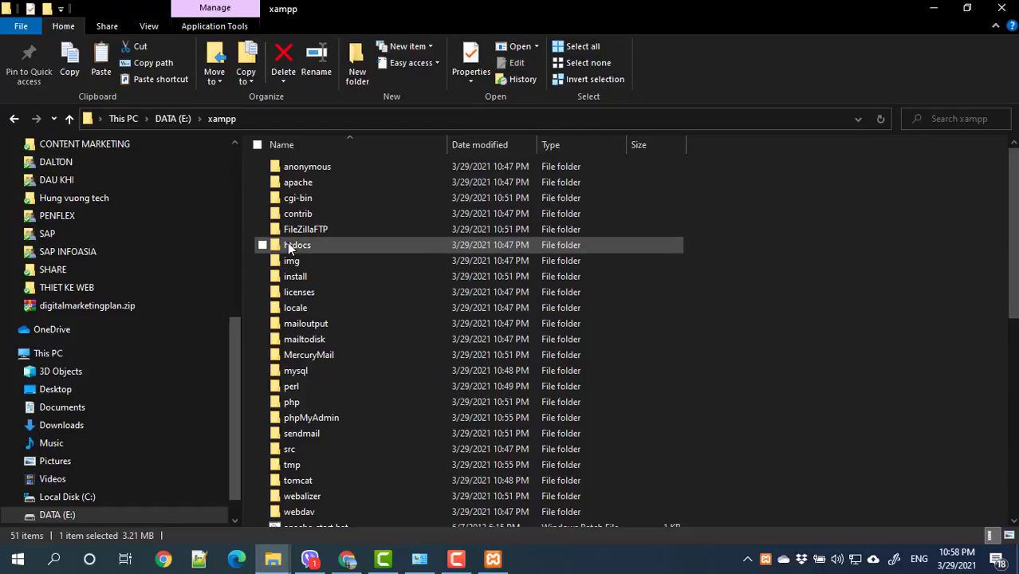
double_click(289, 247)
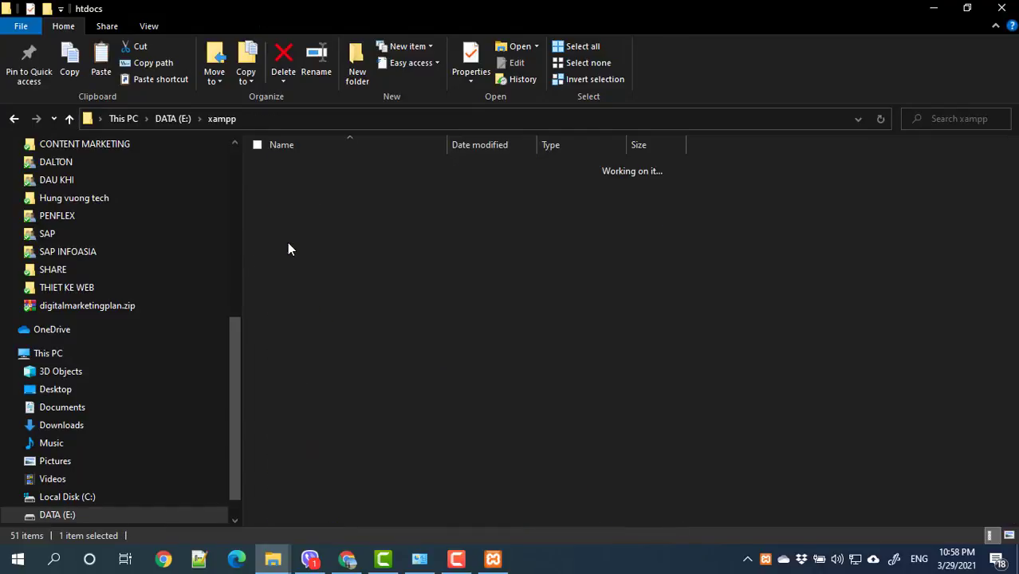
right_click(311, 343)
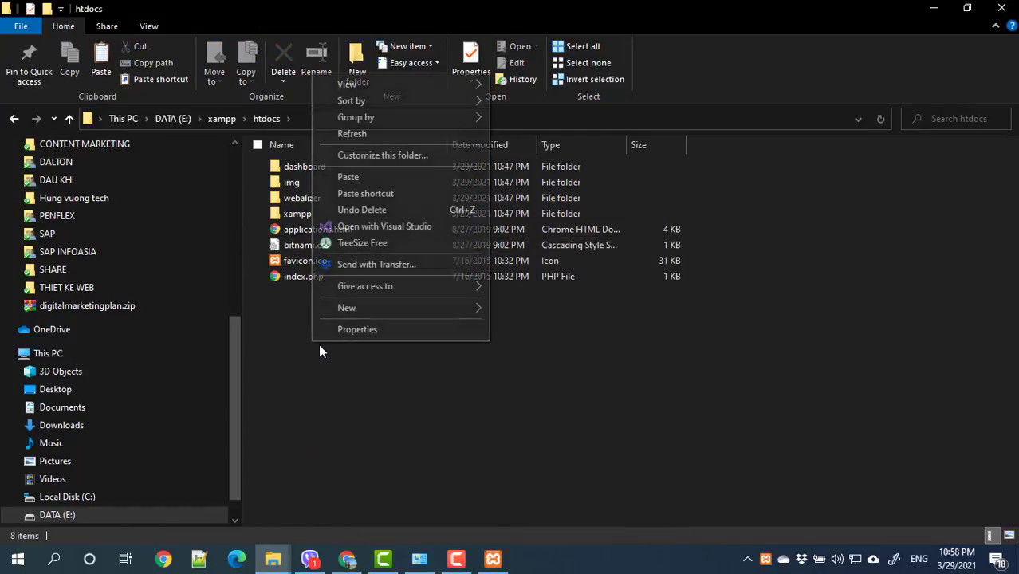
click(364, 177)
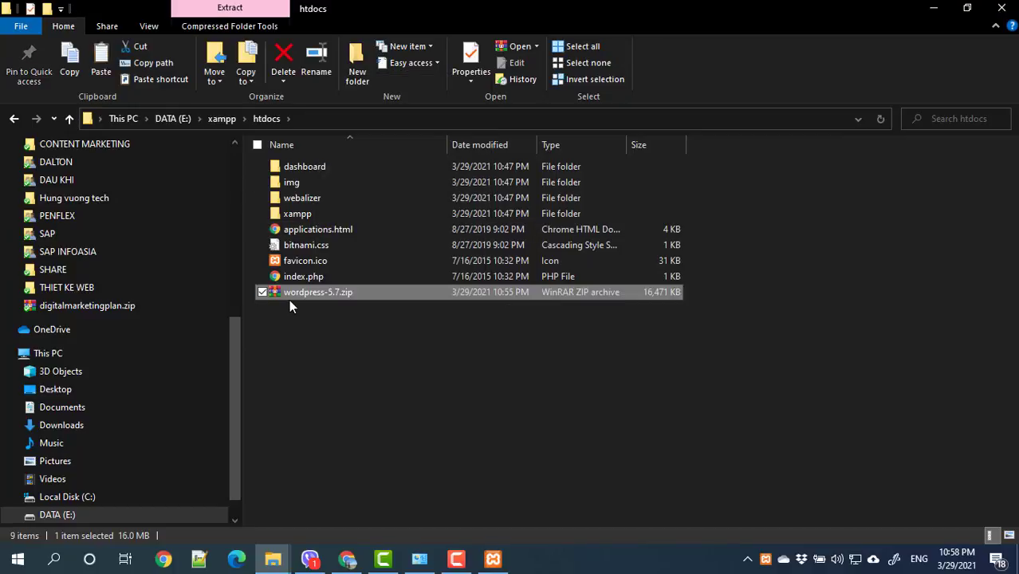
right_click(309, 294)
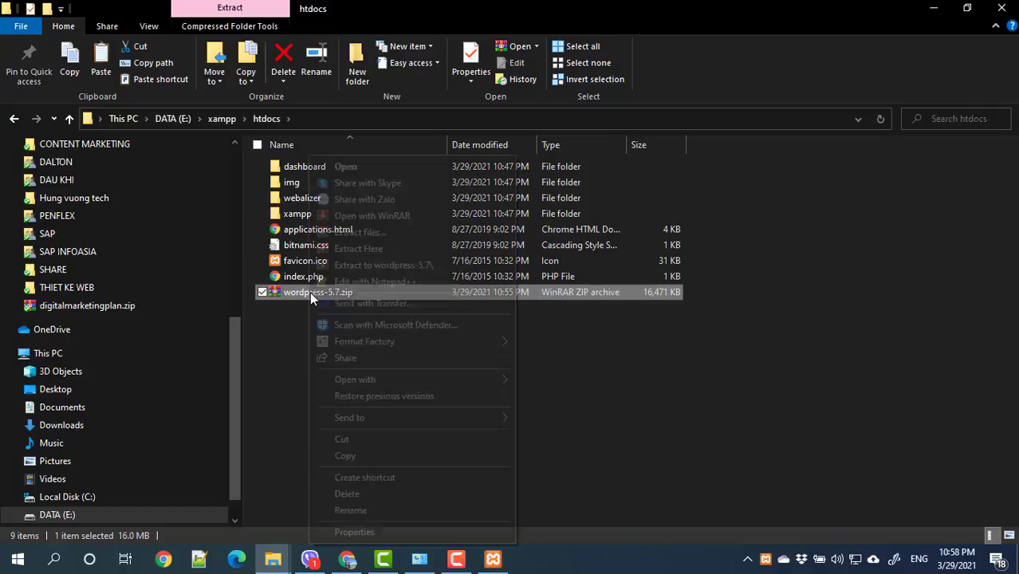
click(360, 249)
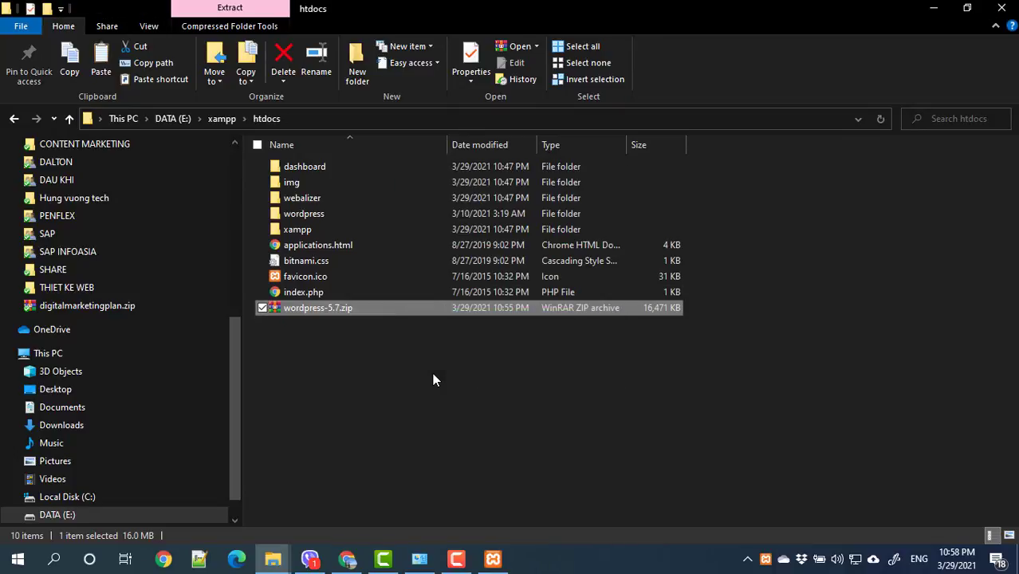
Step: Rename the extracted wordpress folder in htdocs to 'hocwordpress'
click(394, 323)
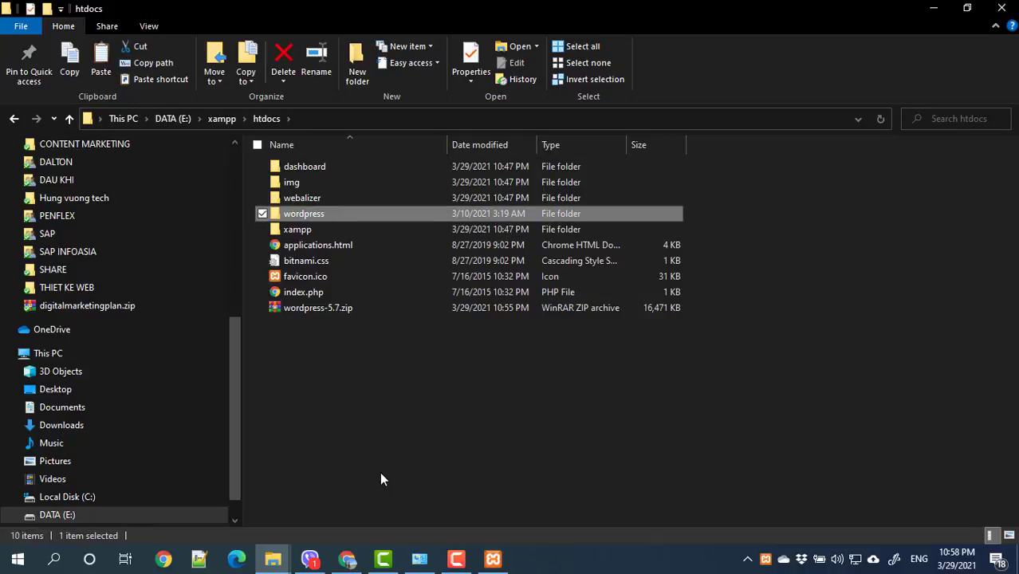
click(271, 213)
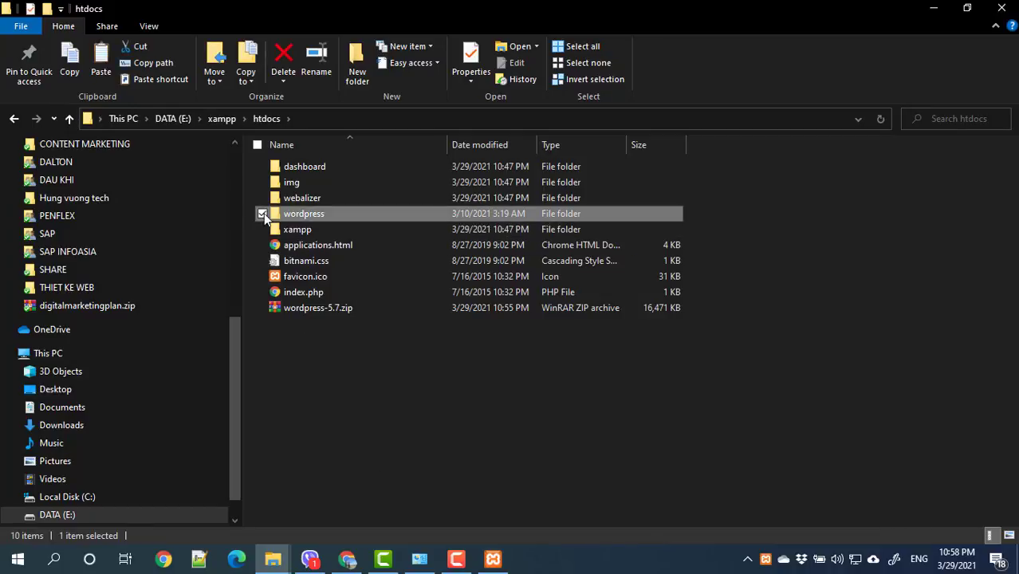
click(308, 214)
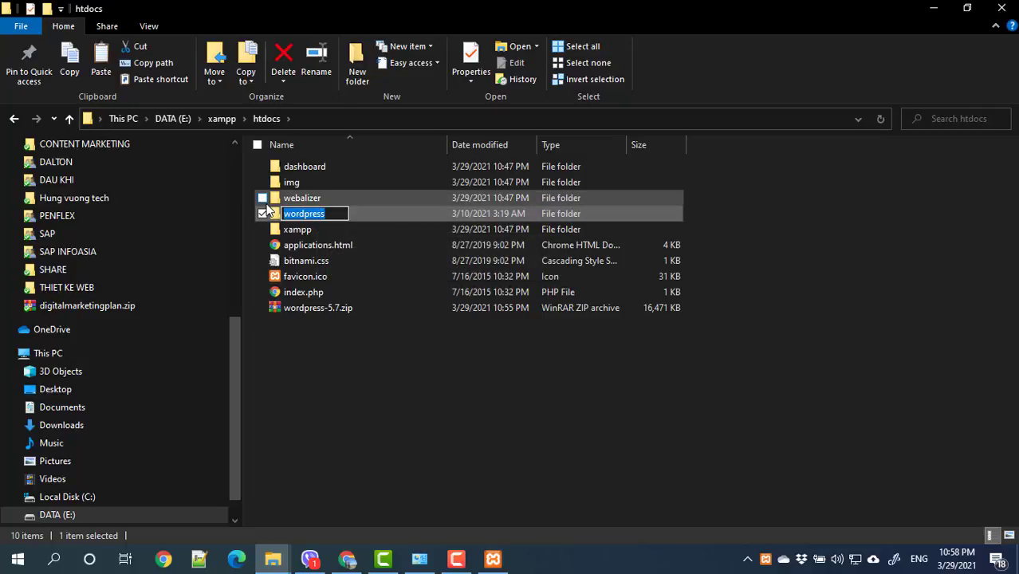
text(H)
key(BackSpace)
text(h)
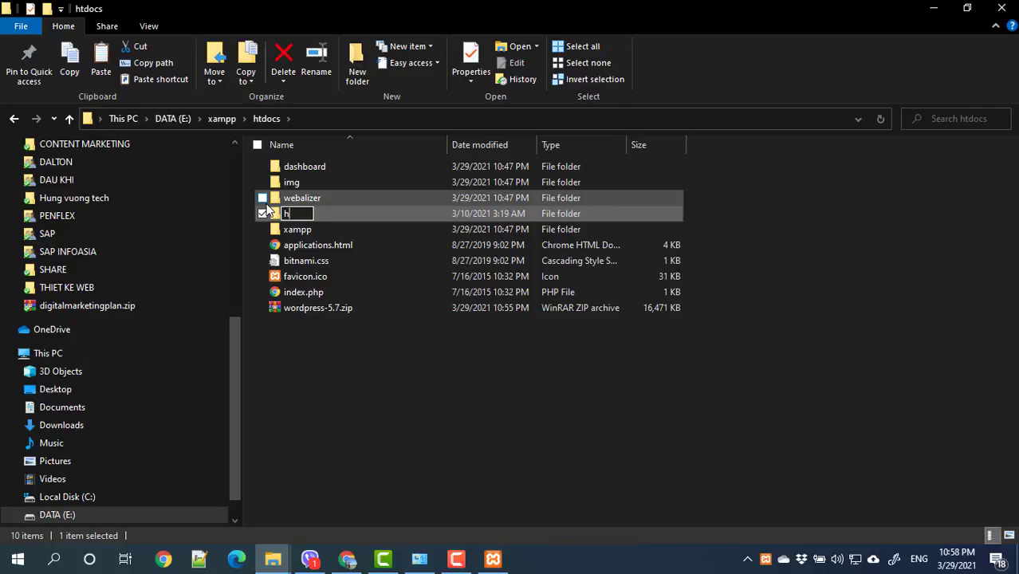
text(ocwordpress)
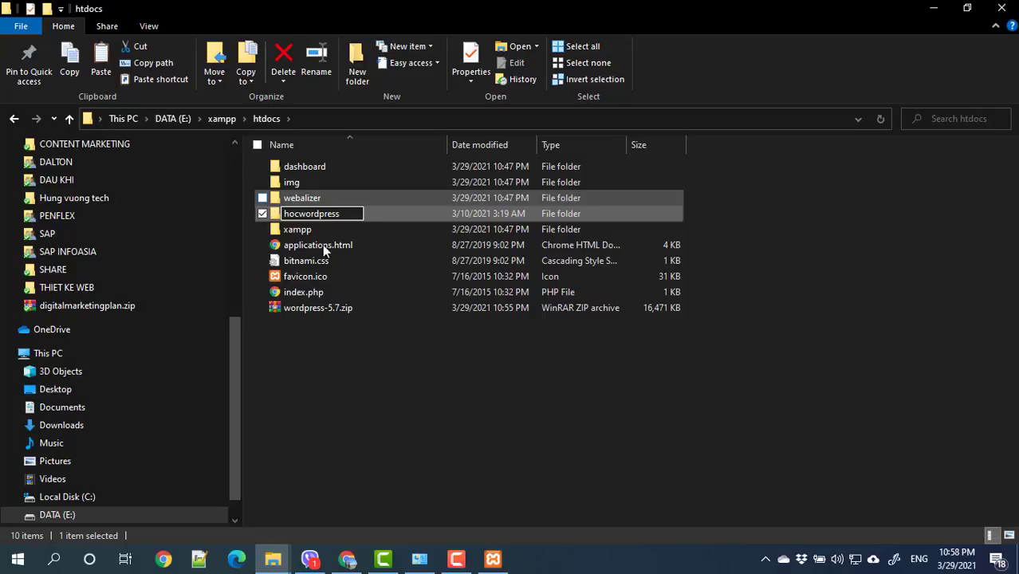
key(Return)
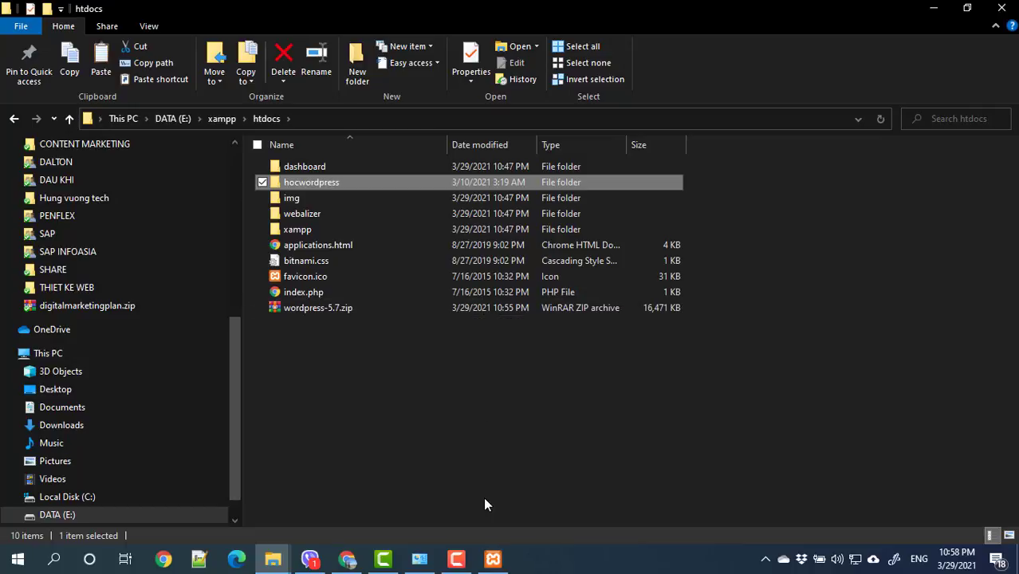
Step: Open the XAMPP htdocs folder from the Control Panel in a maximized Explorer window
click(493, 558)
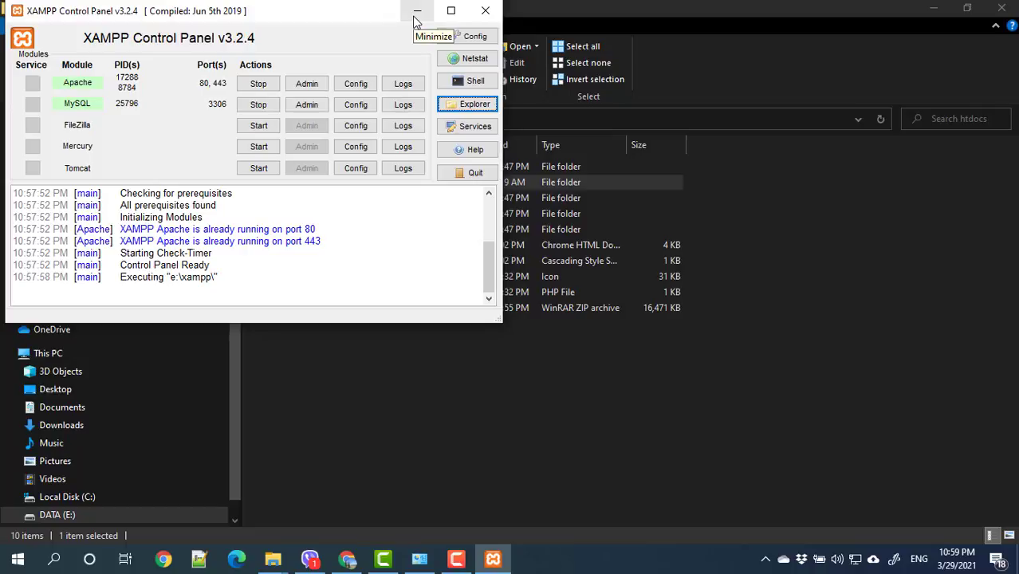
click(411, 347)
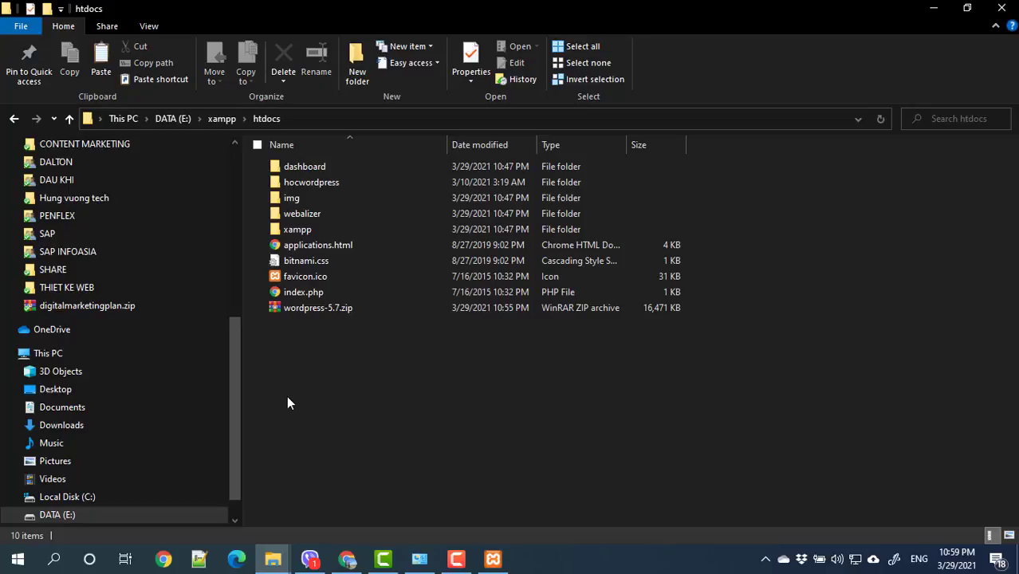
click(318, 113)
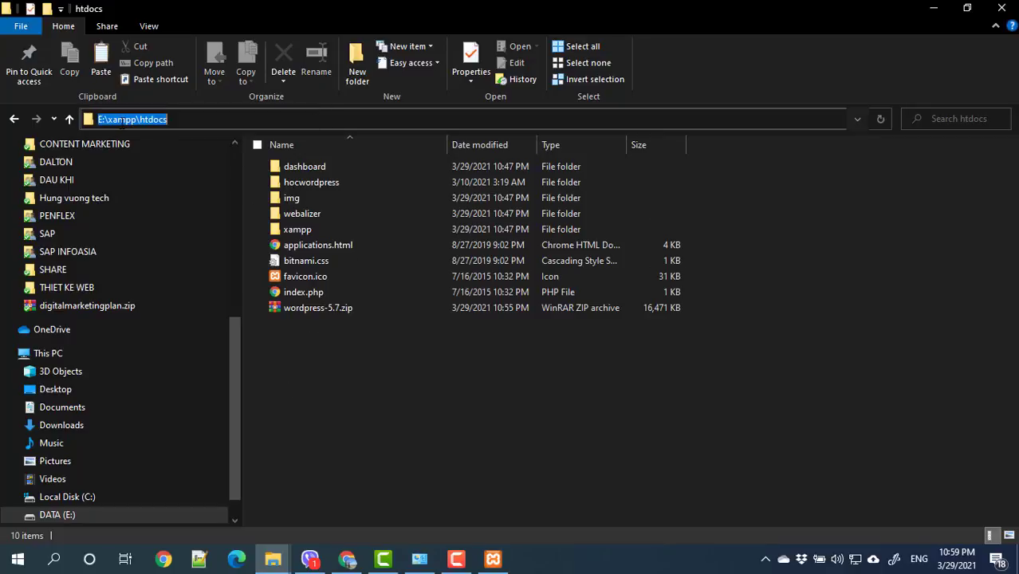
click(109, 120)
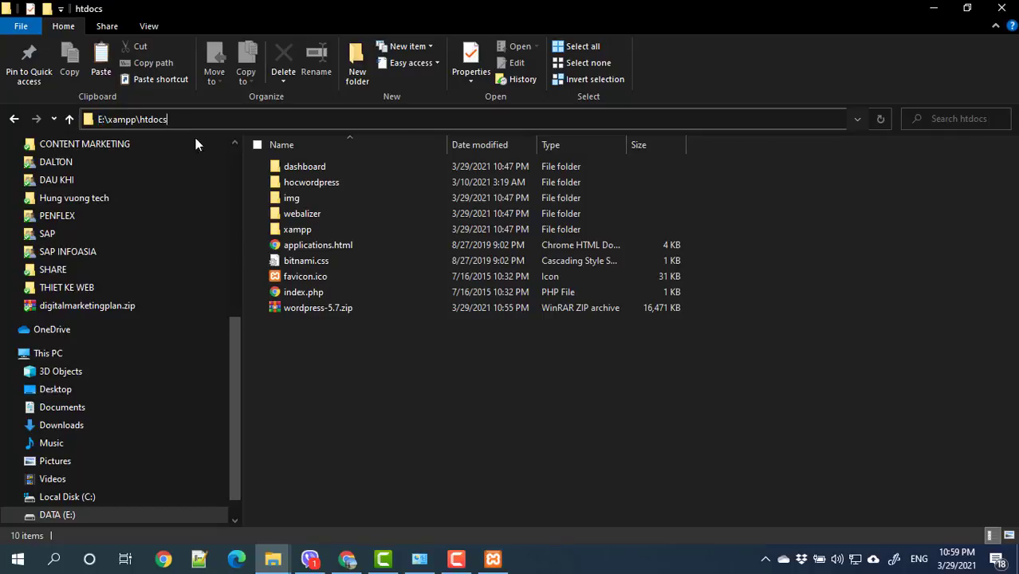
click(493, 558)
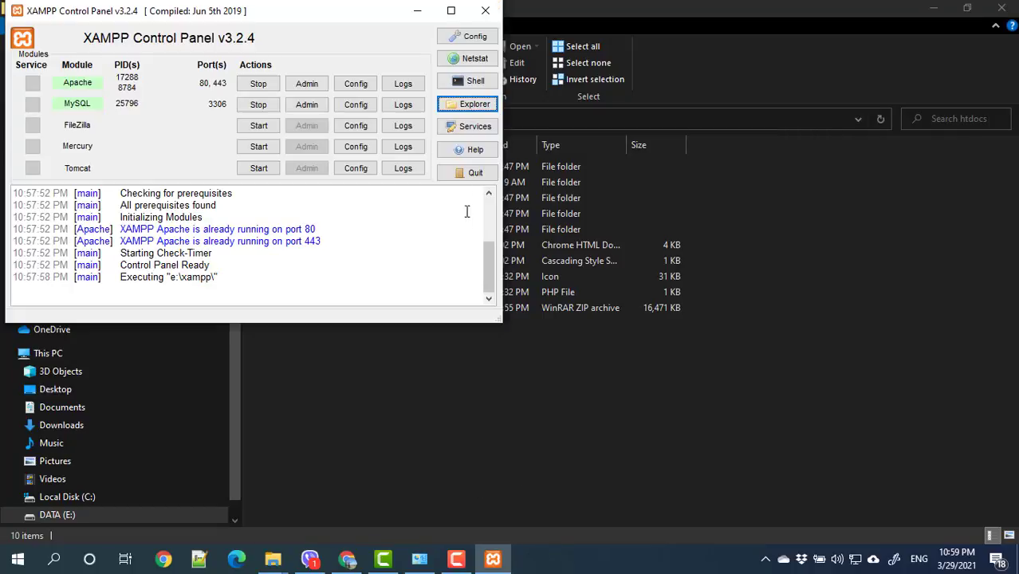
click(451, 112)
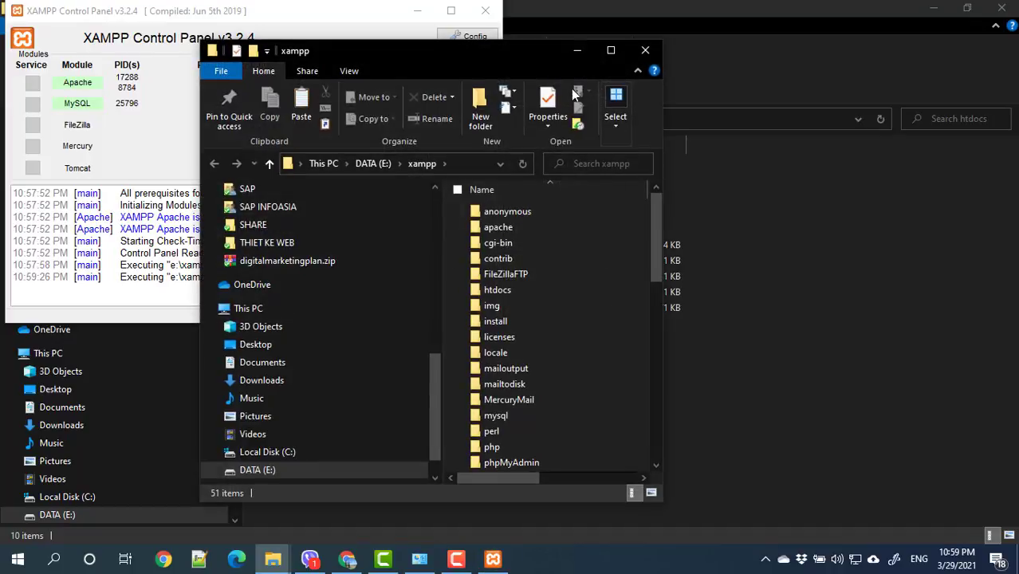
double_click(503, 290)
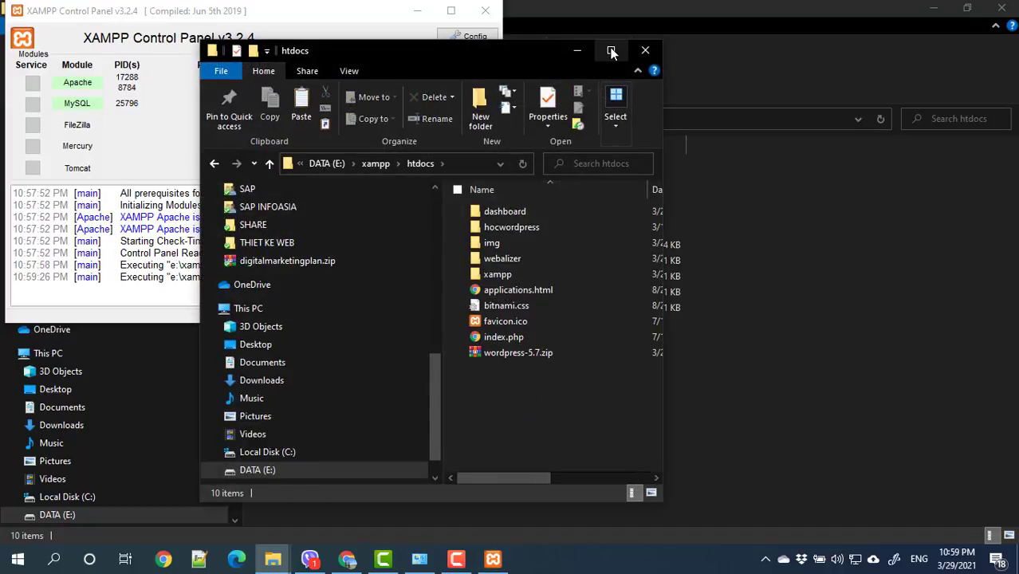
click(612, 51)
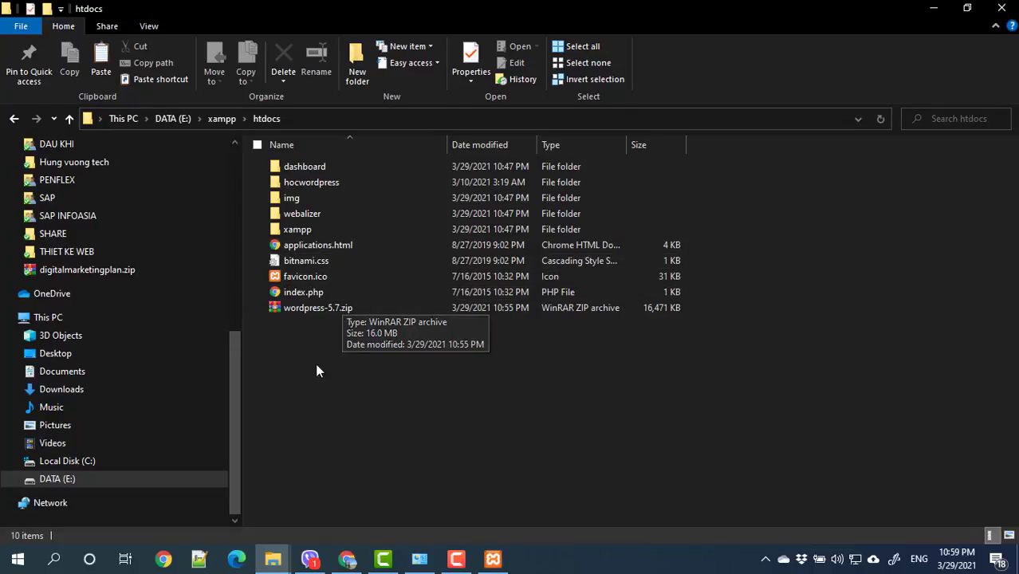
Step: Delete wordpress-5.7.zip from htdocs, keeping the hocwordpress folder, and return to XAMPP
click(307, 183)
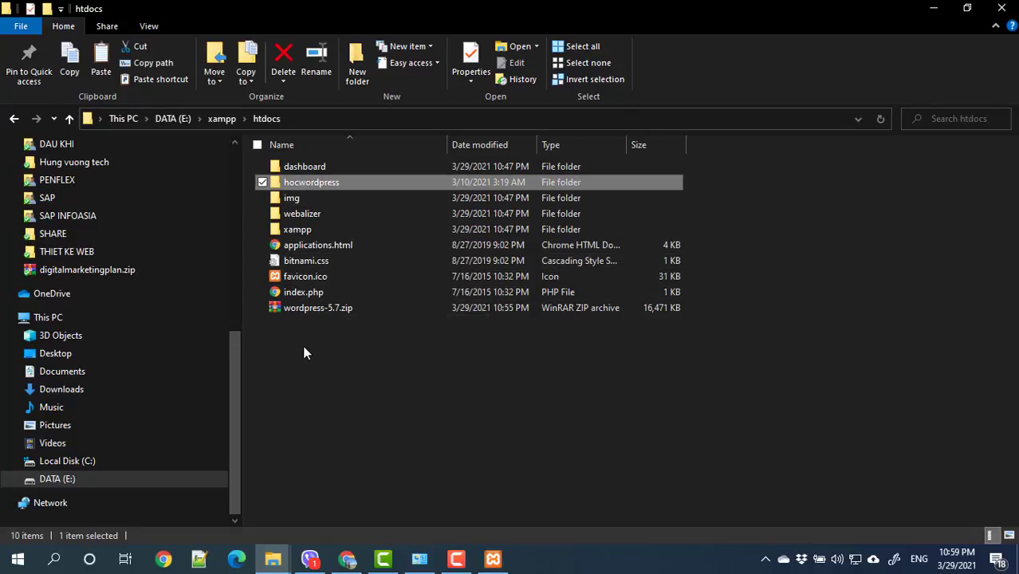
click(314, 310)
key(Delete)
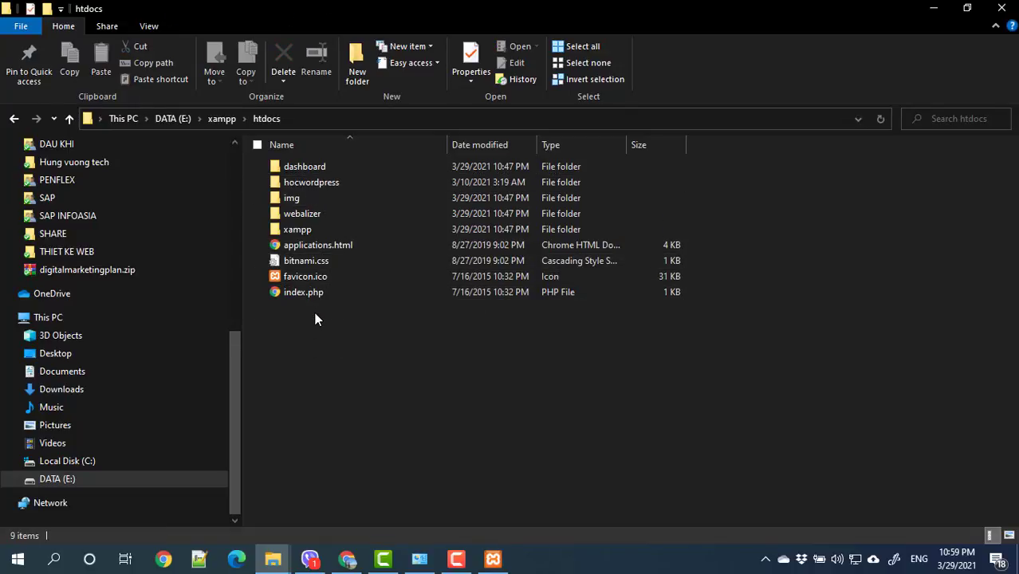
click(303, 184)
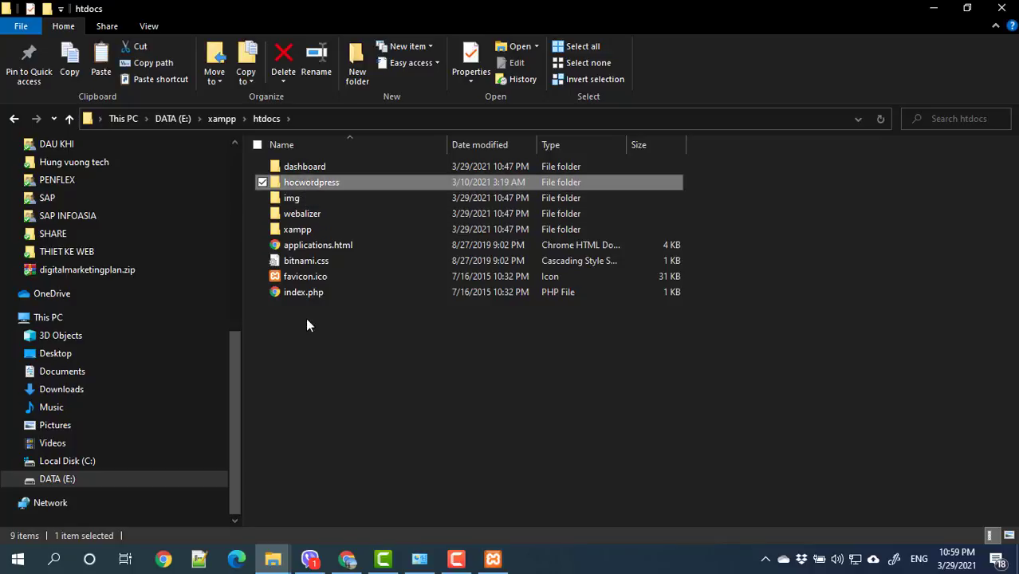
click(483, 558)
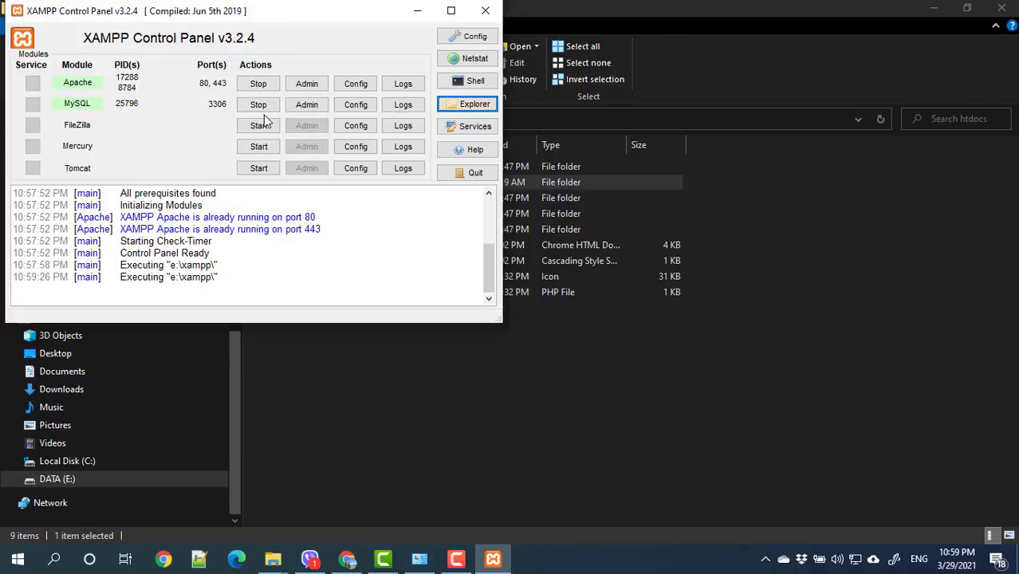
Step: Open phpMyAdmin's Databases list showing wordpress_db, keeping utf8mb4_general_ci collation, then open a new tab
click(308, 109)
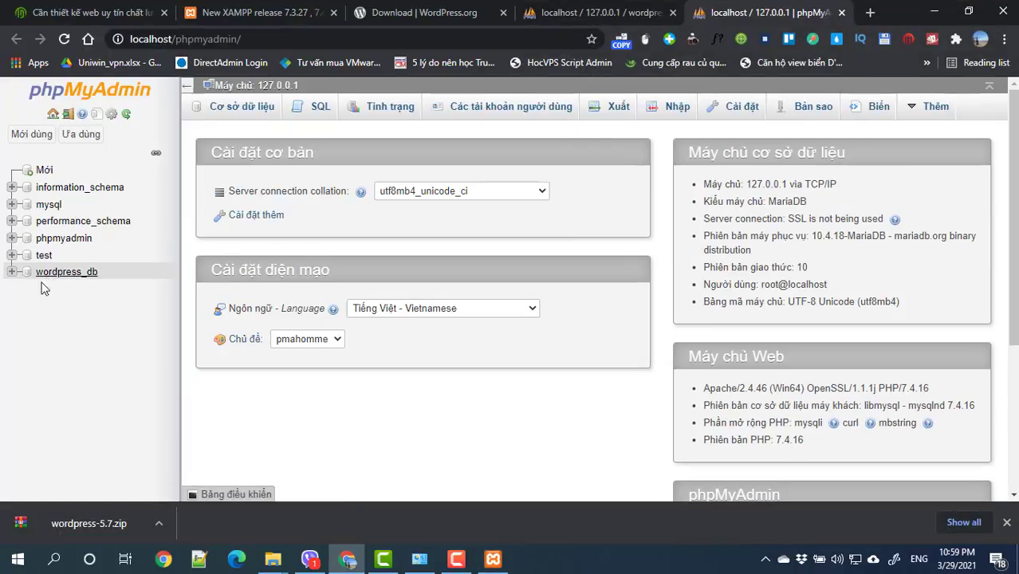
drag(101, 272, 77, 271)
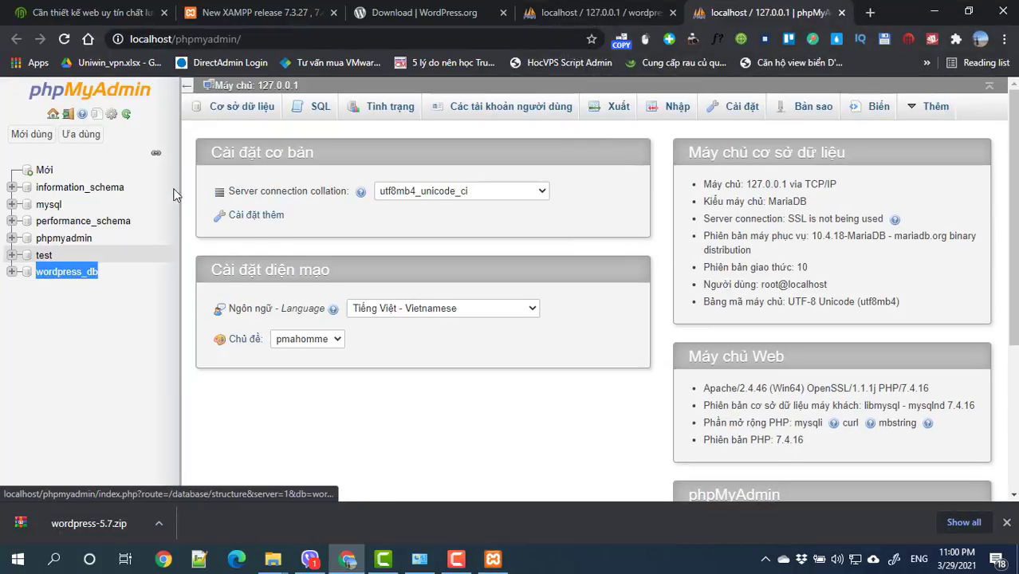
click(236, 116)
click(264, 211)
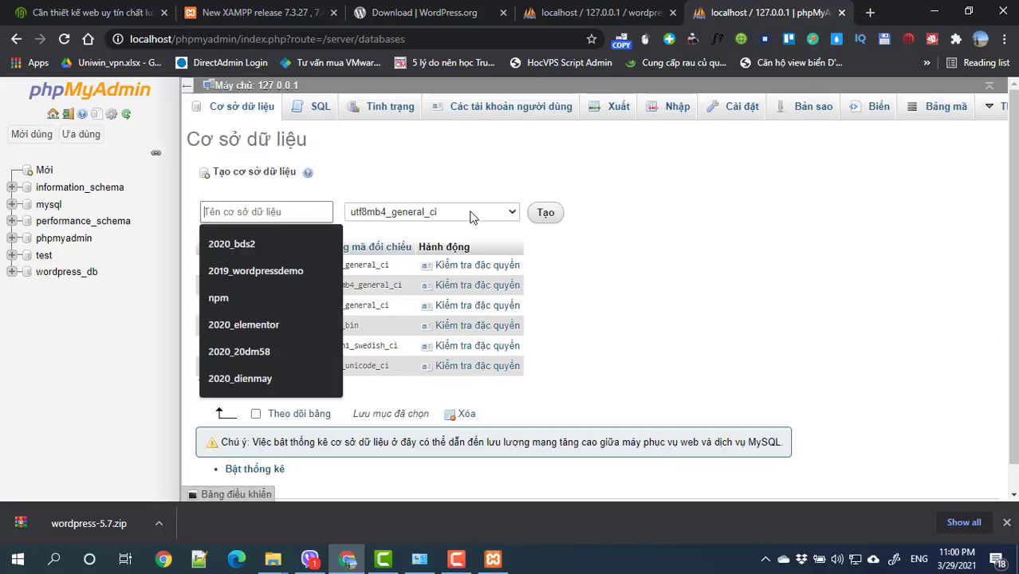
click(728, 232)
click(511, 218)
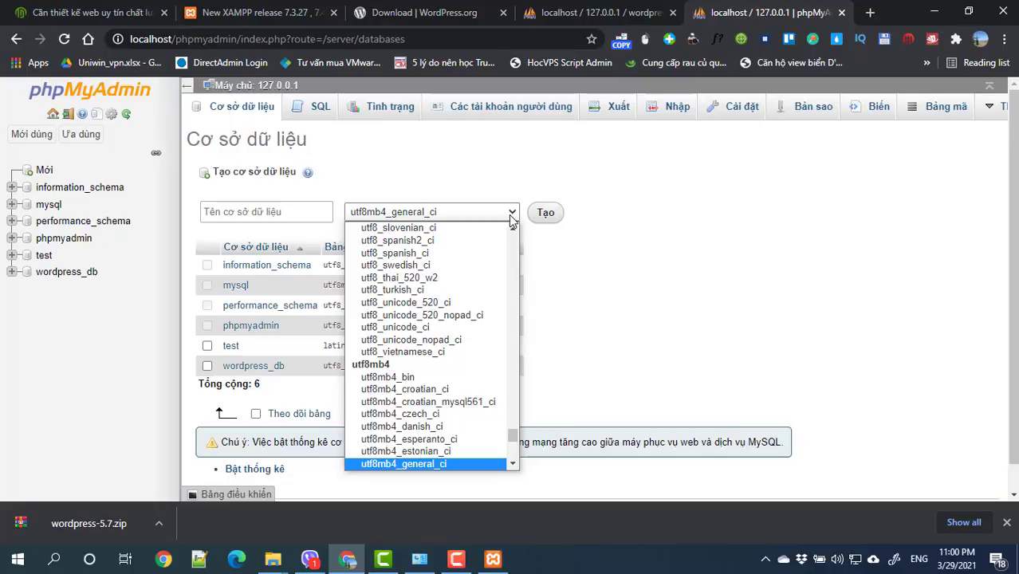
click(511, 217)
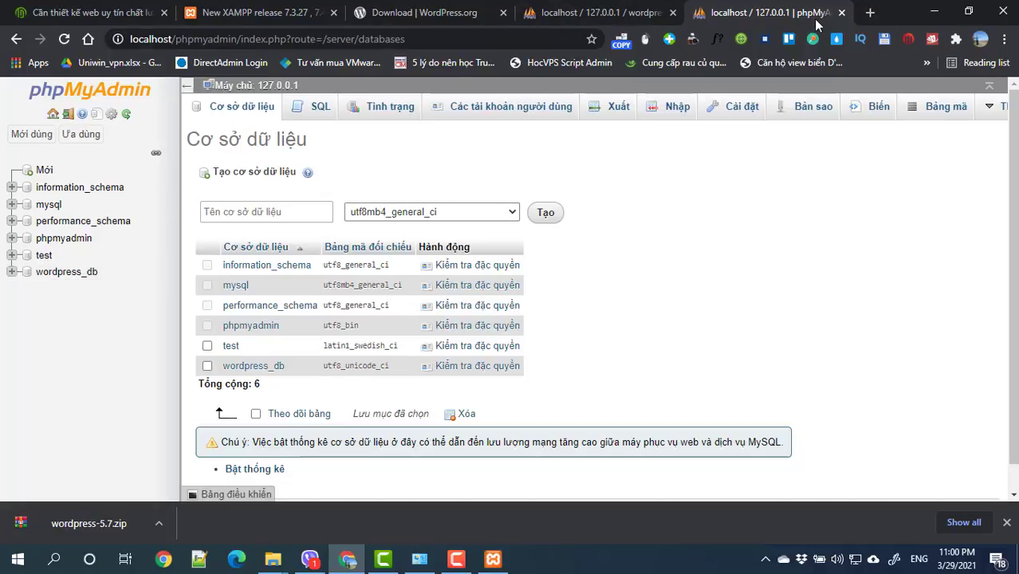
click(870, 13)
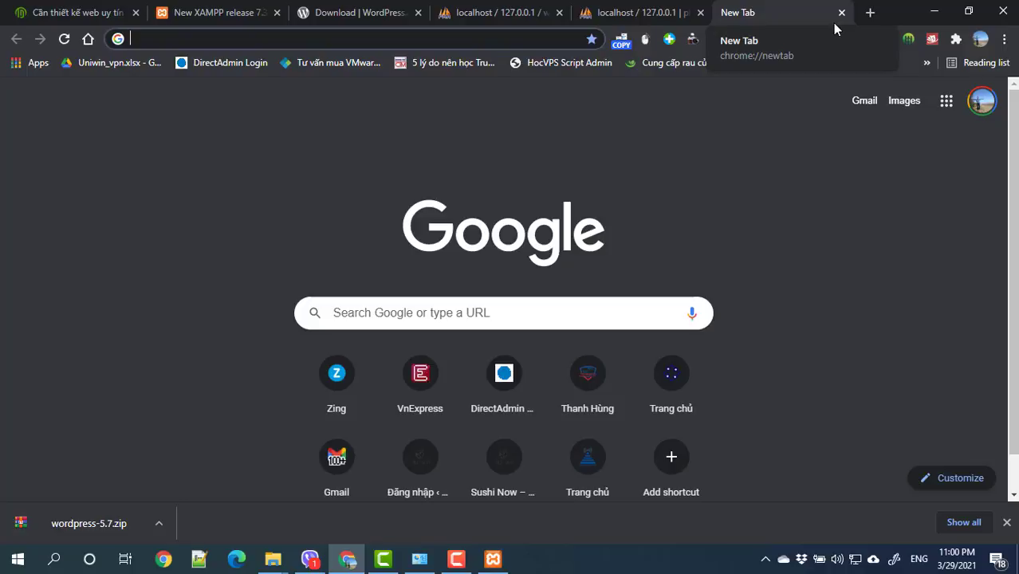
text(lo)
key(BackSpace)
key(BackSpace)
key(BackSpace)
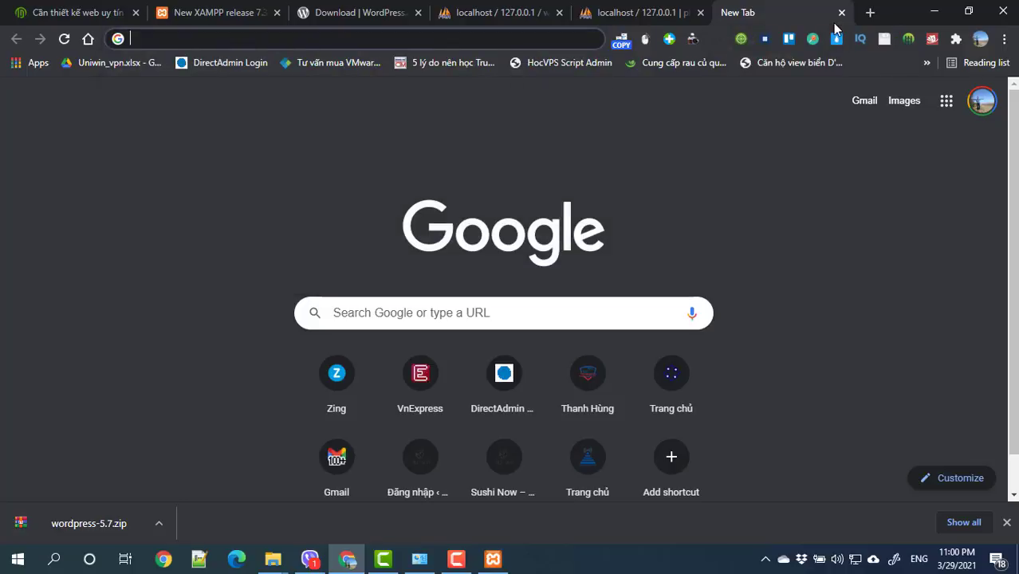
text(http)
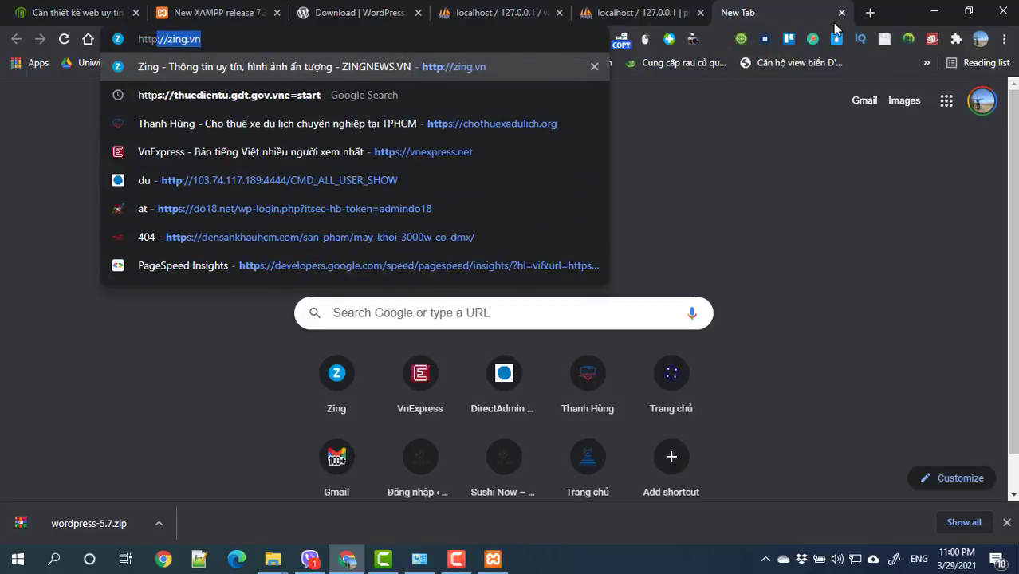
text(:)
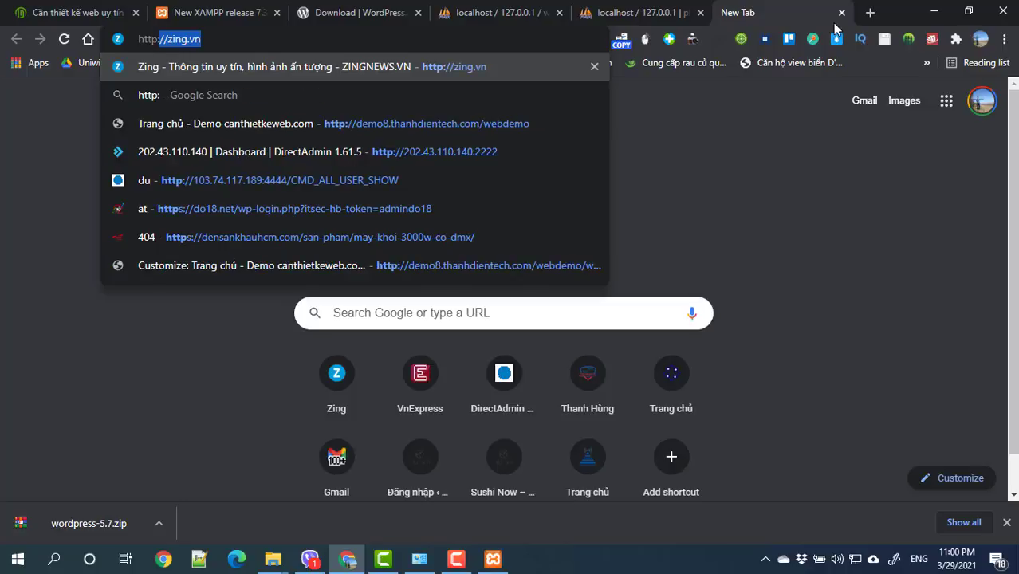
text(//local)
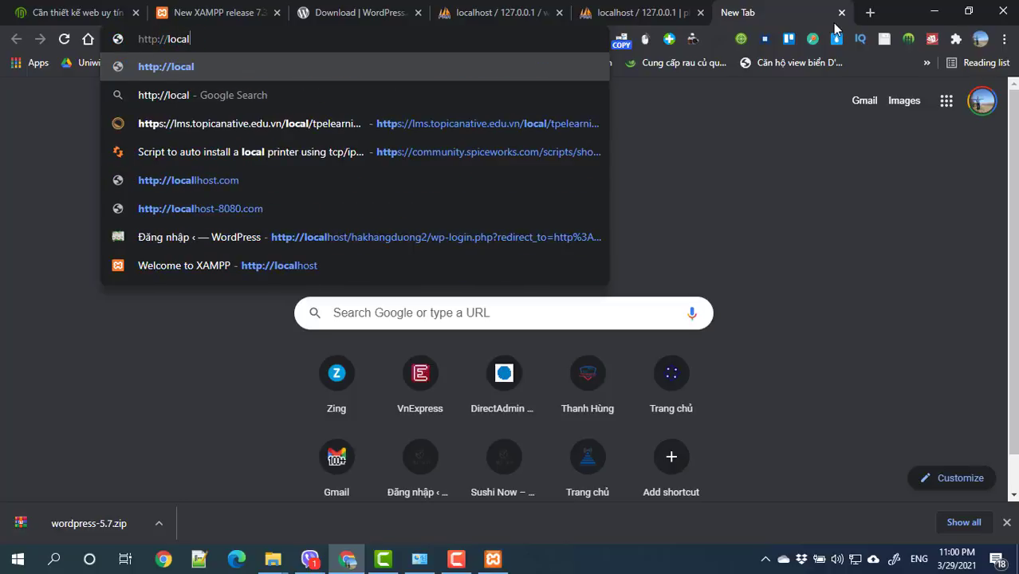
text(host)
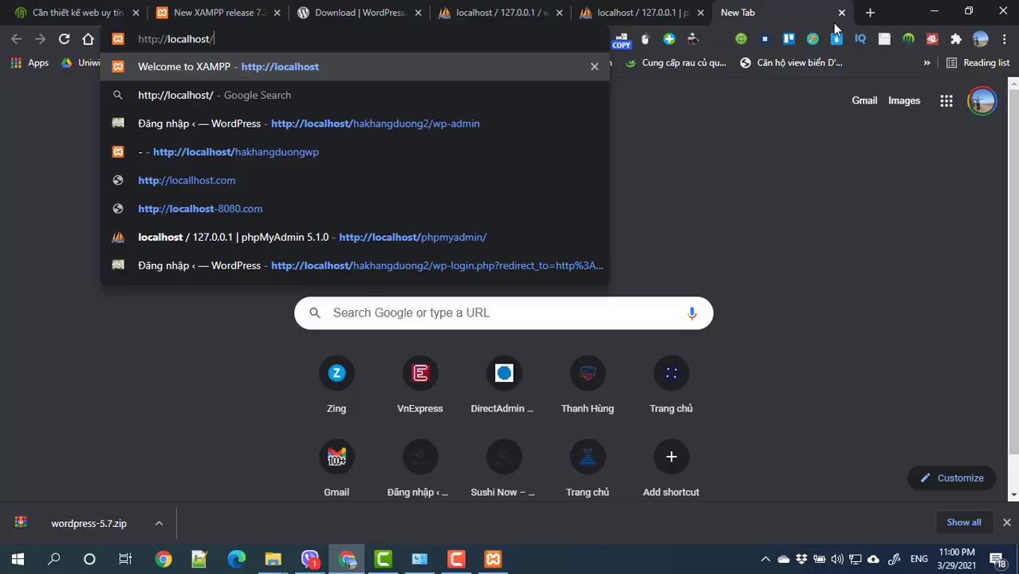
text(/)
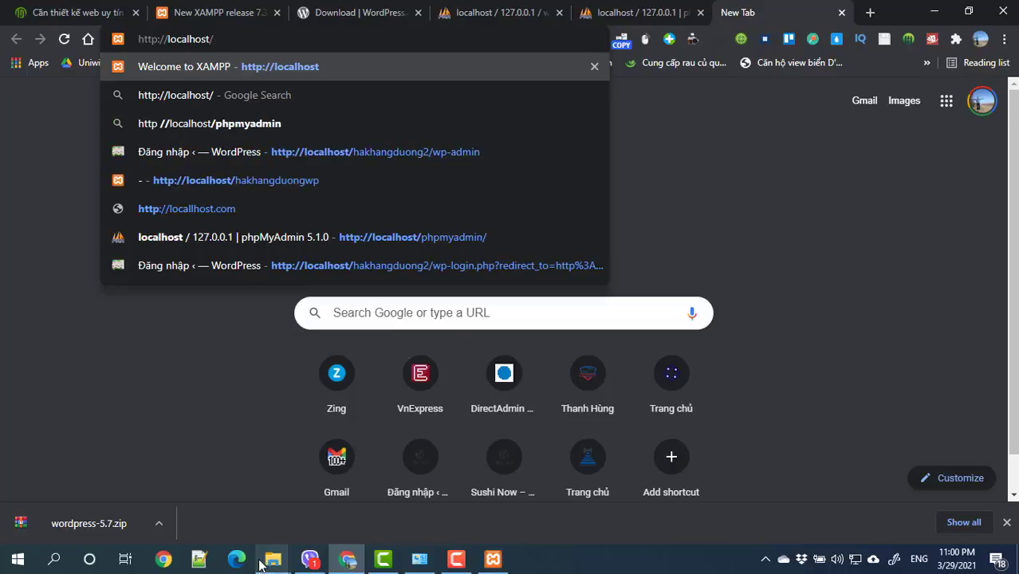
click(273, 558)
click(930, 495)
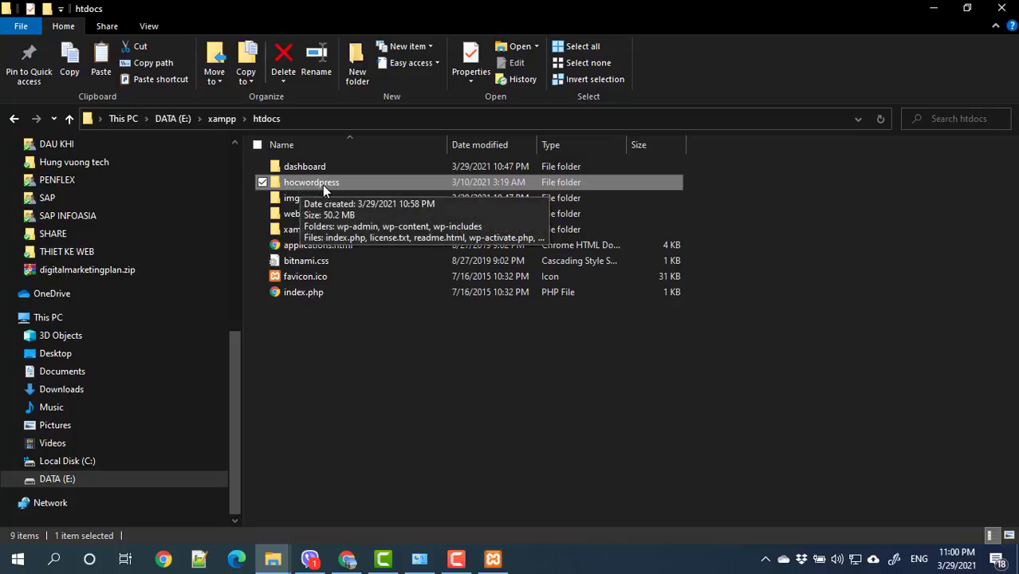
key(F2)
key(ctrl+c)
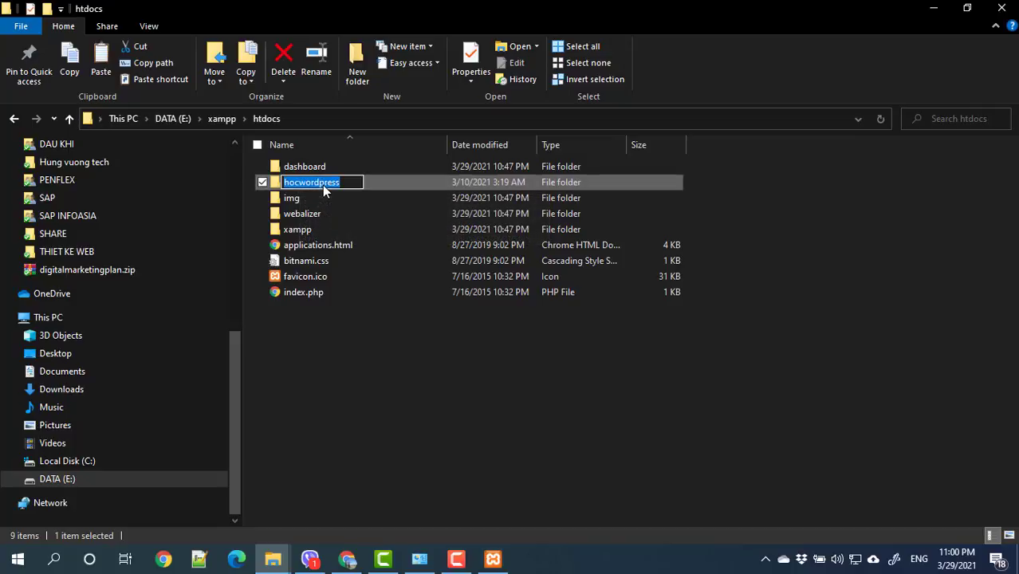
click(934, 8)
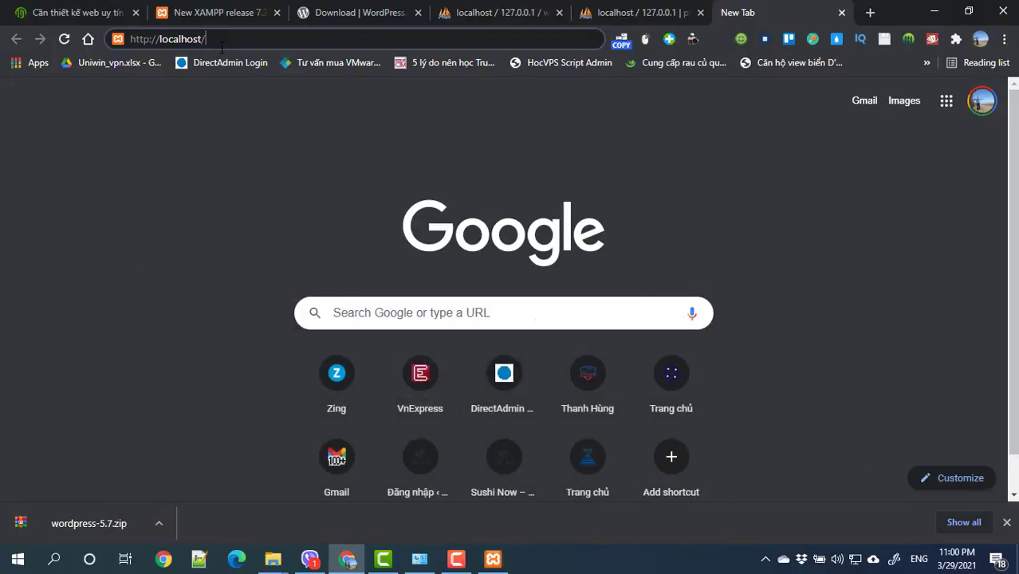
key(ctrl+v)
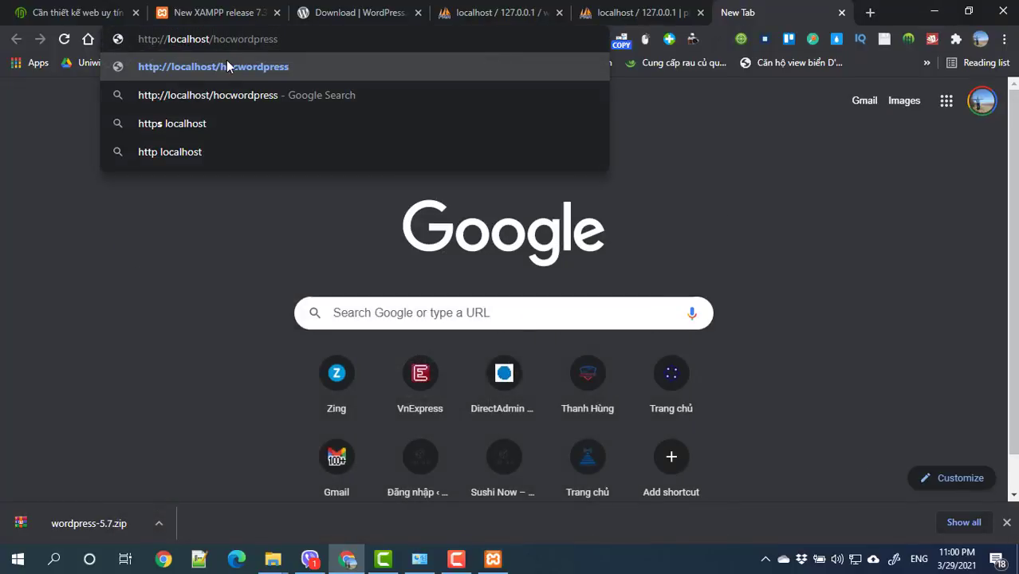
drag(295, 42, 125, 33)
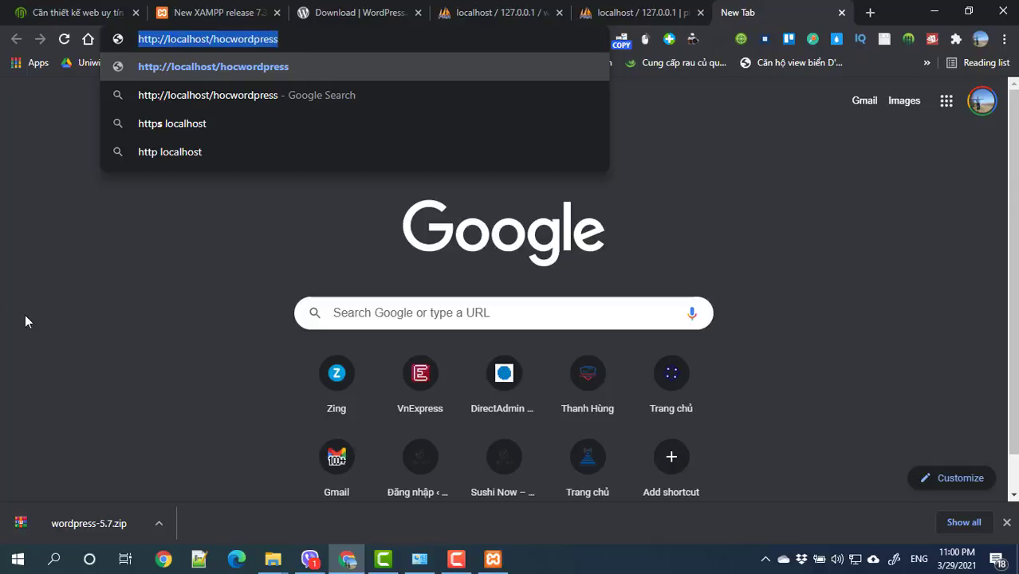
key(Return)
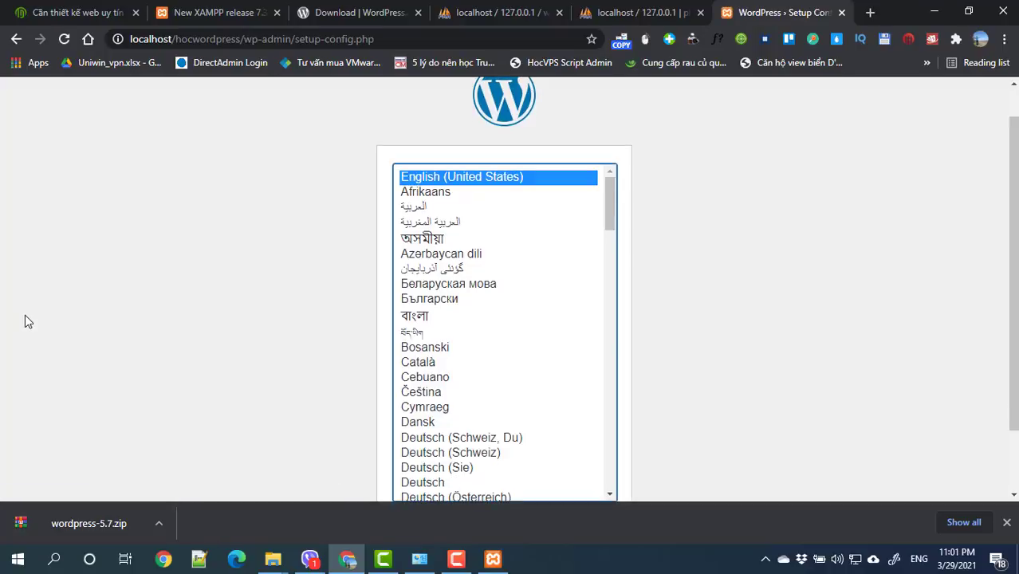
Step: Pick Tiếng Việt from the language list and continue to the Vietnamese welcome page
scroll(878, 287, down, 1)
scroll(603, 375, down, 5)
scroll(542, 351, down, 10)
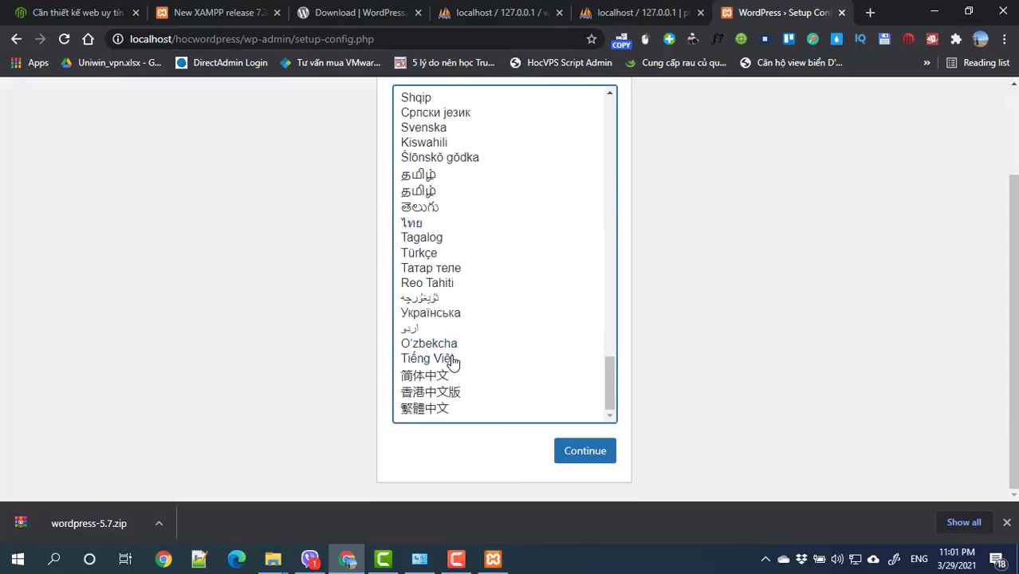
click(456, 359)
click(603, 455)
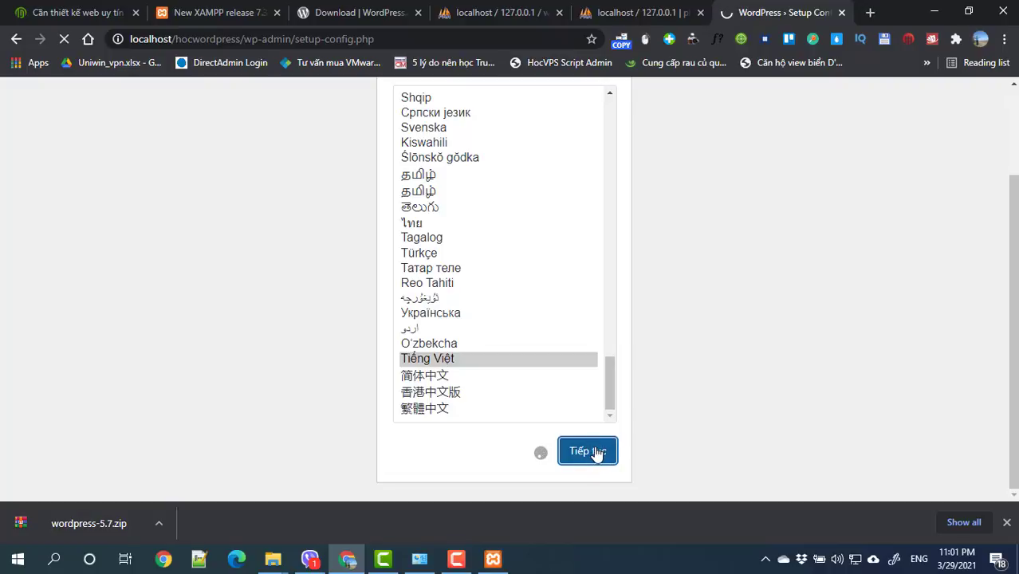
scroll(596, 449, down, 1)
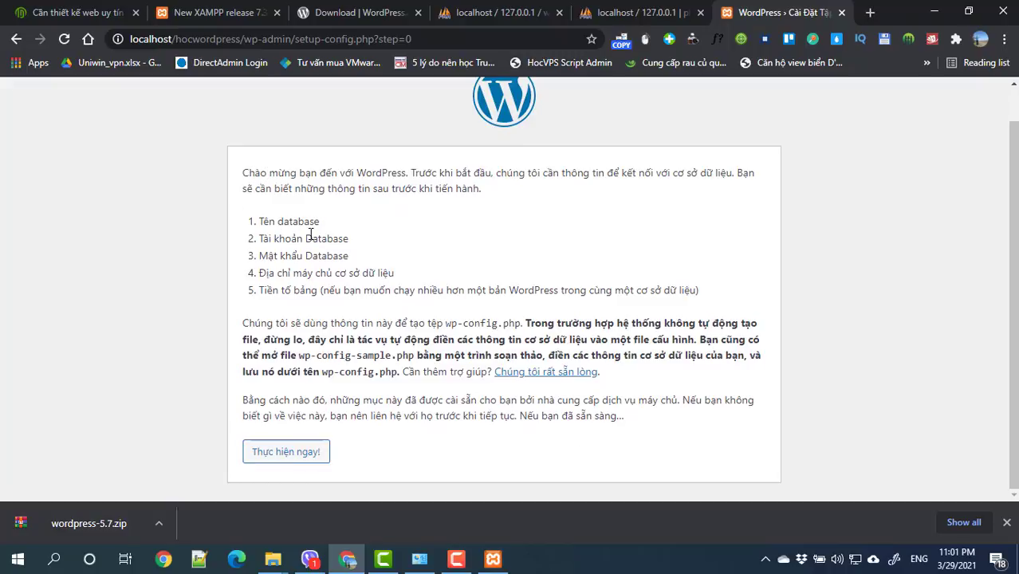
Step: Review the five required database details, then proceed with Thực hiện ngay!
drag(319, 222, 254, 224)
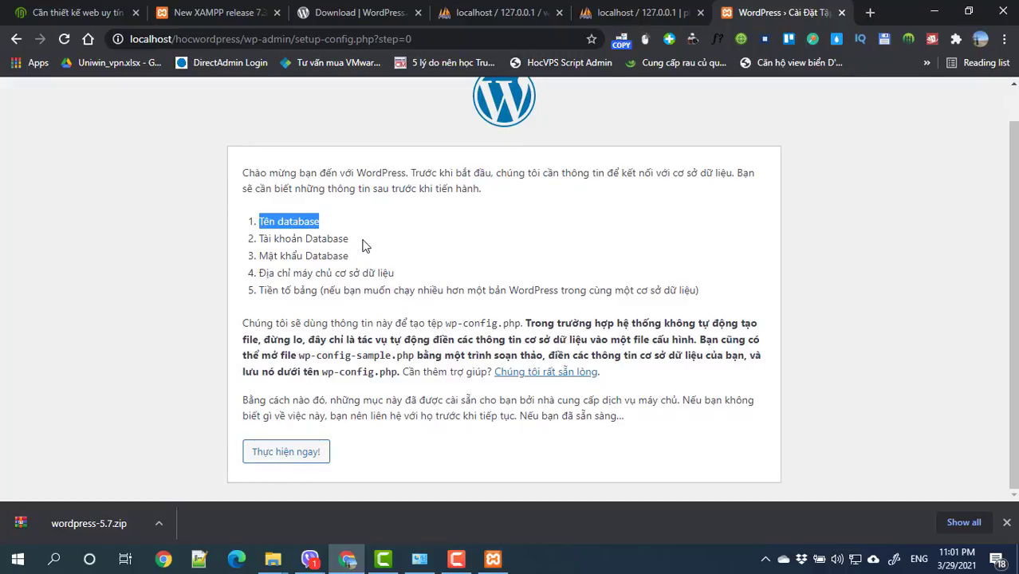
drag(351, 239, 264, 240)
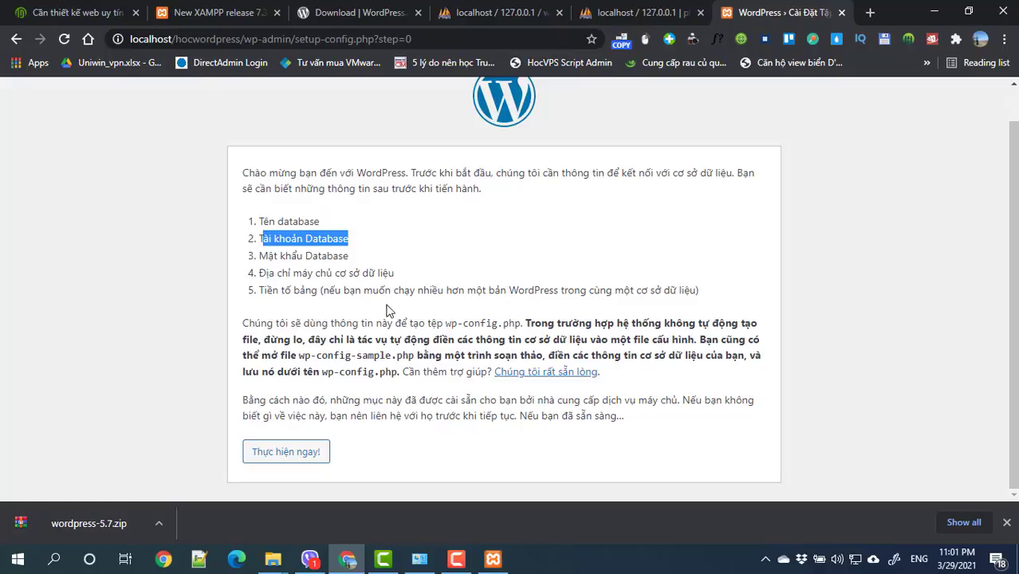
drag(699, 293, 239, 214)
click(315, 224)
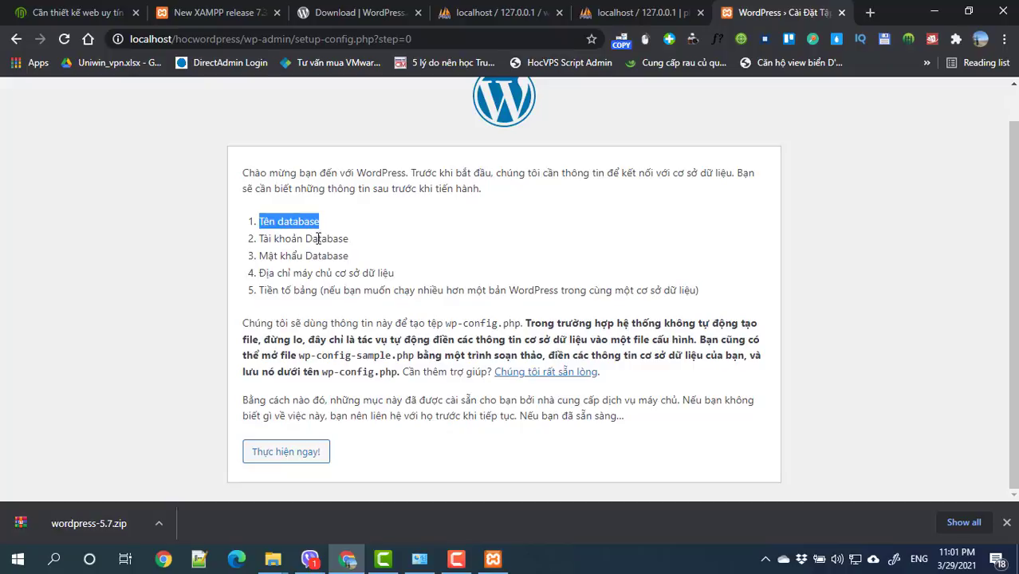
drag(351, 256, 258, 242)
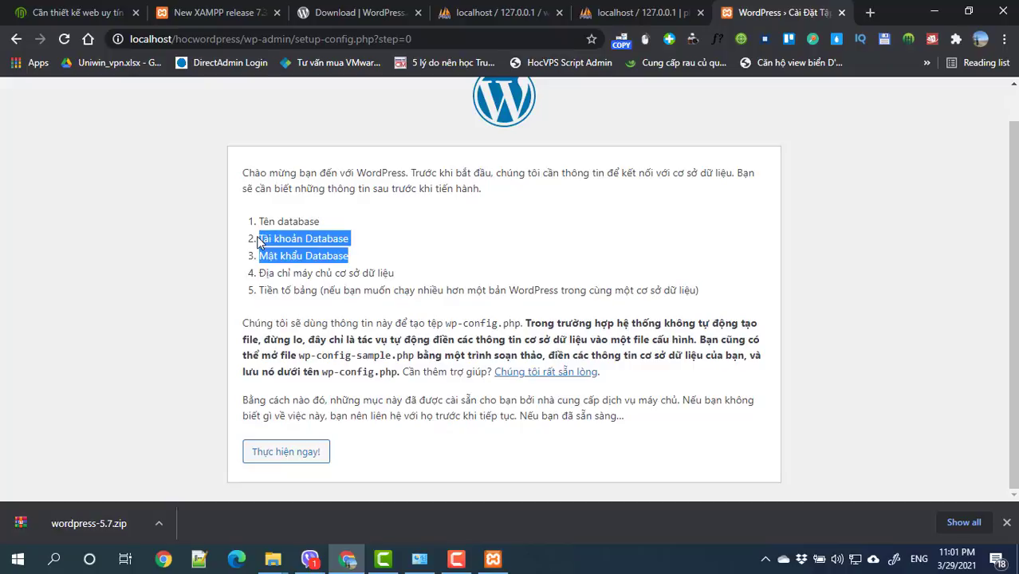
drag(417, 277, 260, 291)
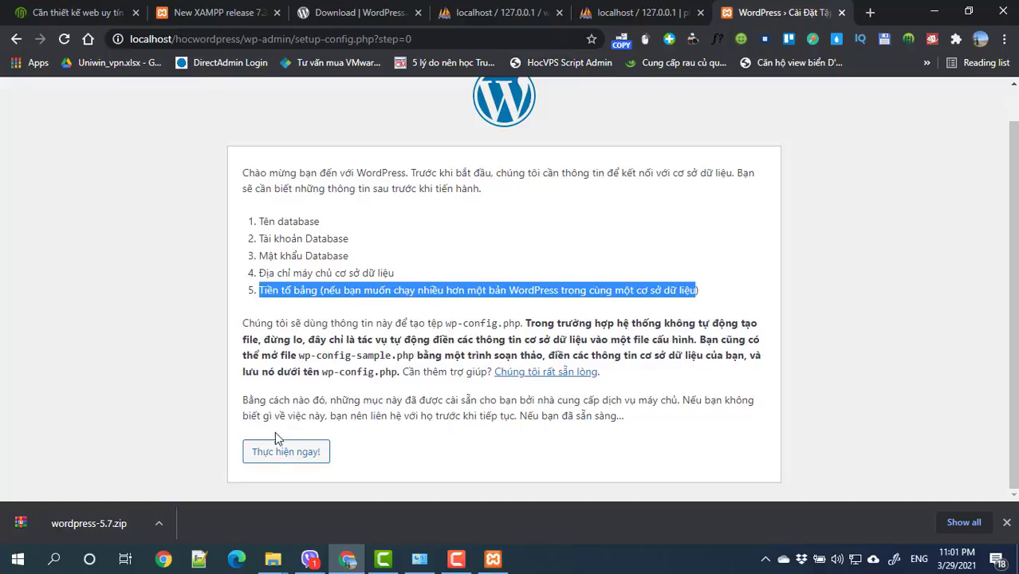
click(284, 452)
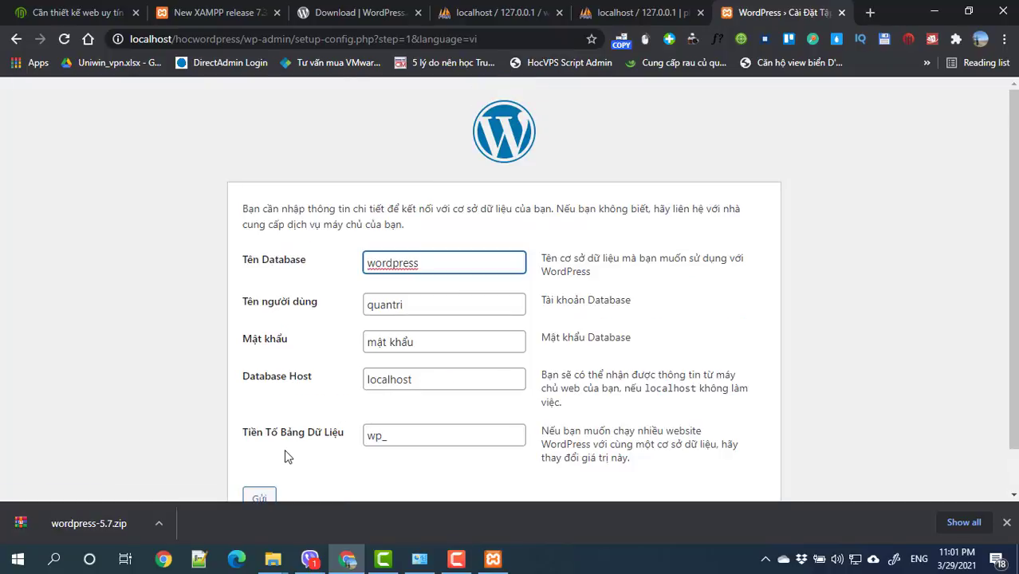
Step: Copy wordpress_db from phpMyAdmin and paste it as the database name
click(662, 15)
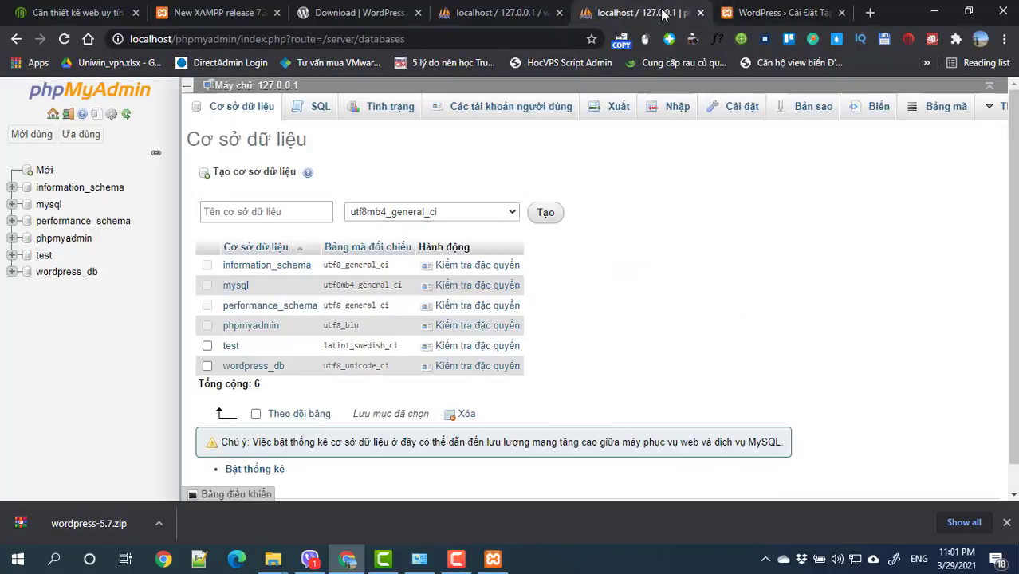
drag(99, 272, 36, 272)
key(ctrl+c)
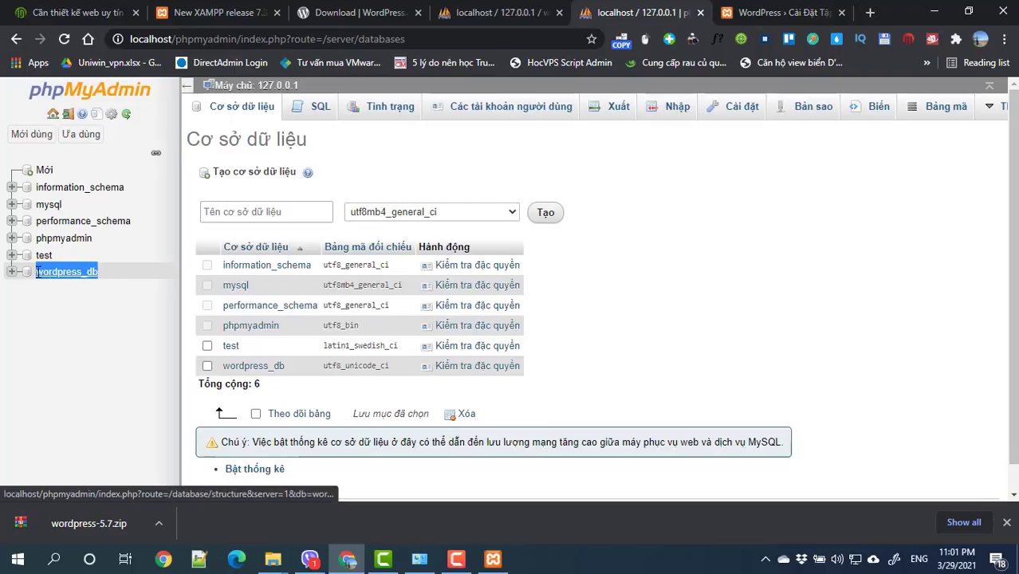
click(48, 272)
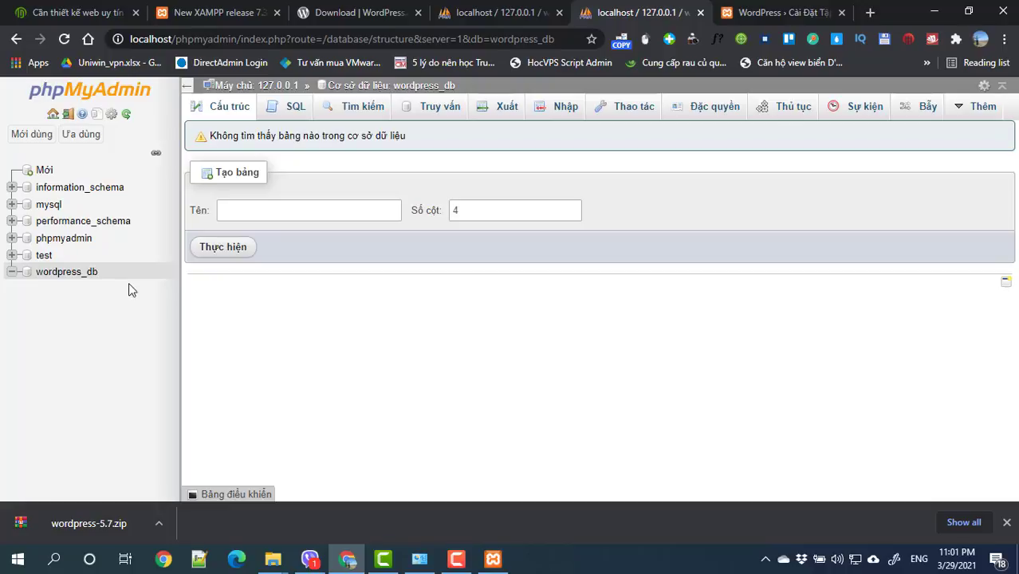
drag(128, 284, 56, 286)
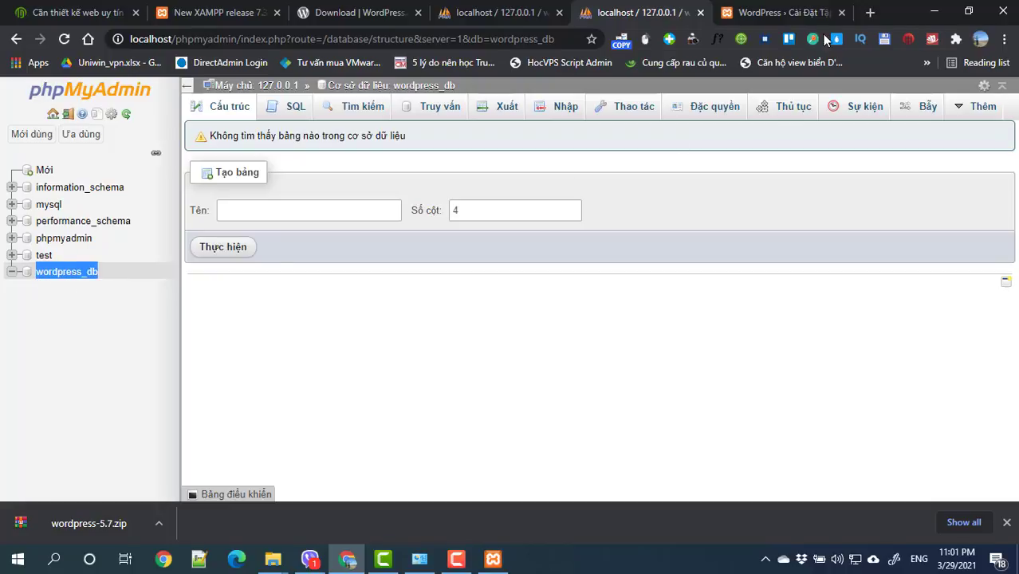
click(806, 13)
double_click(441, 260)
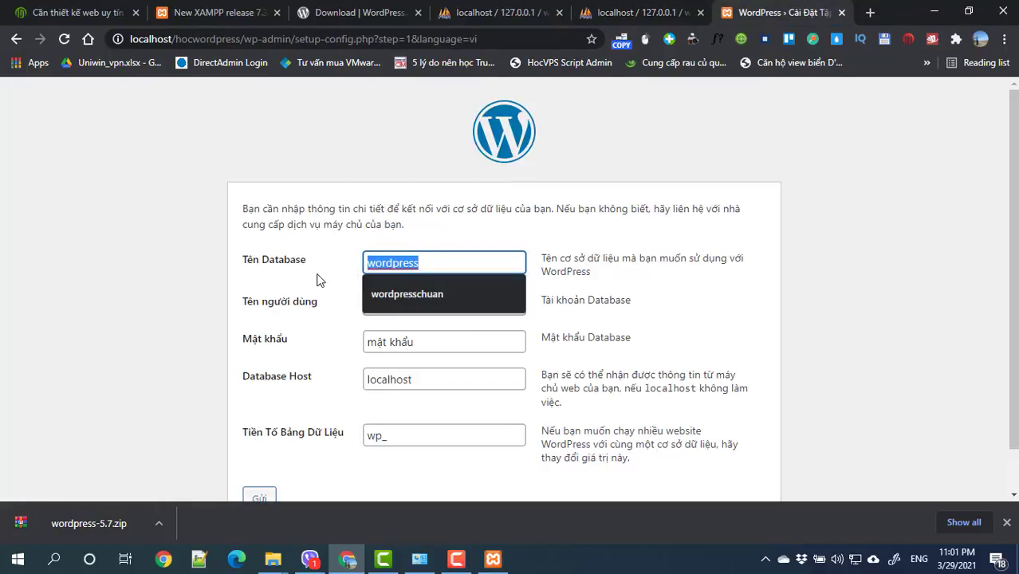
key(ctrl+v)
Step: Set the database username to root and leave the password empty
double_click(423, 310)
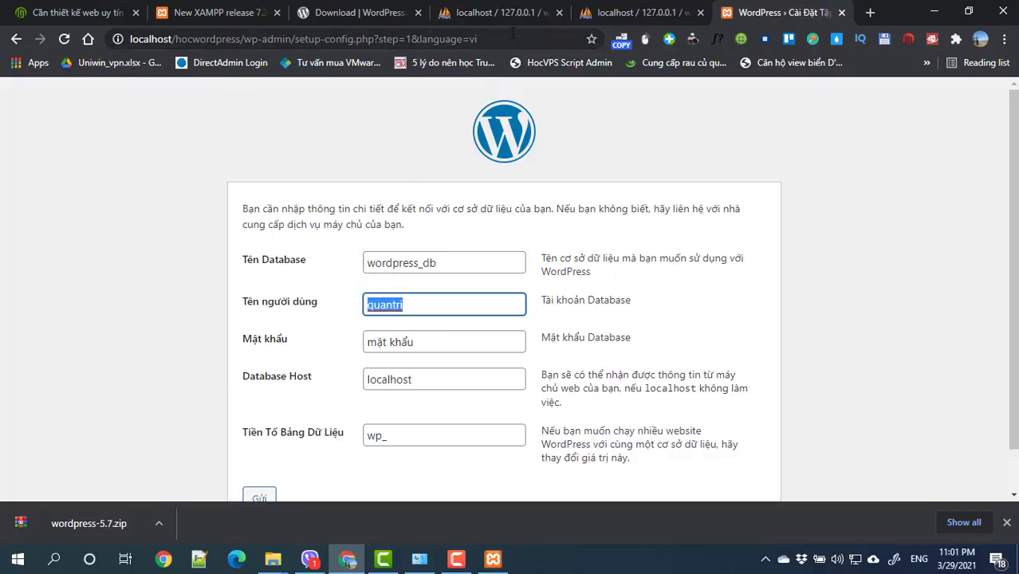
click(630, 13)
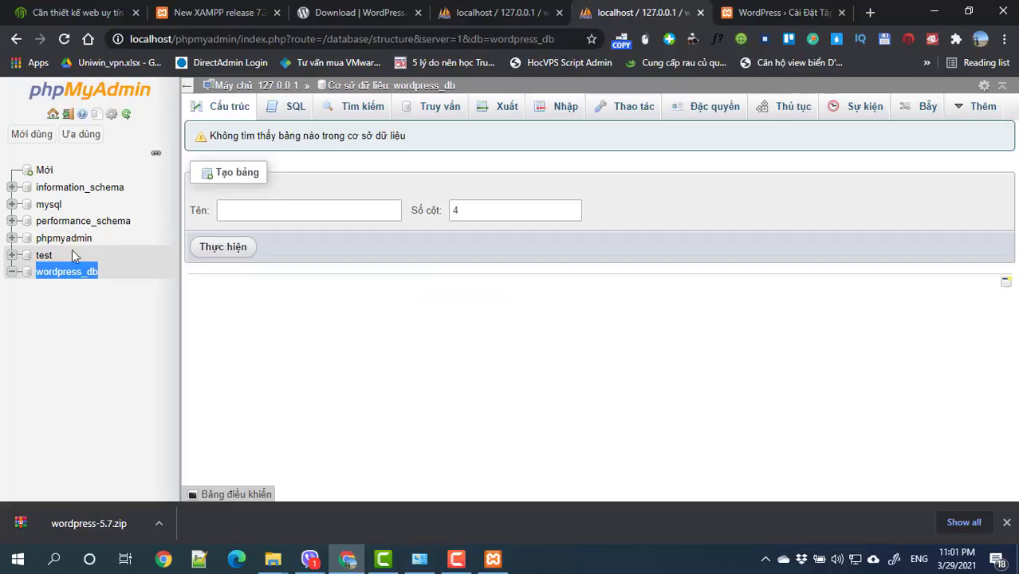
click(742, 13)
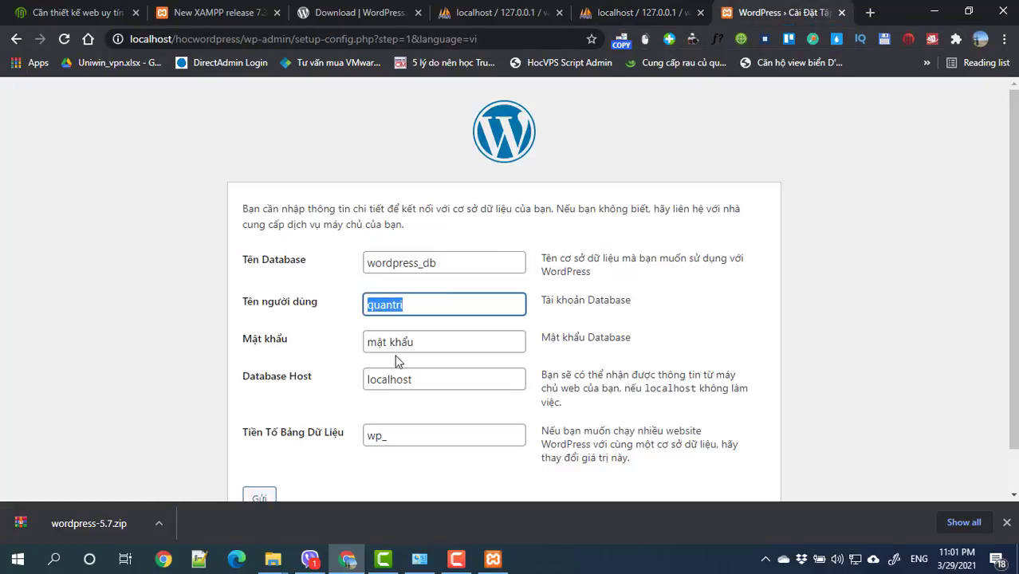
text(root)
key(Tab)
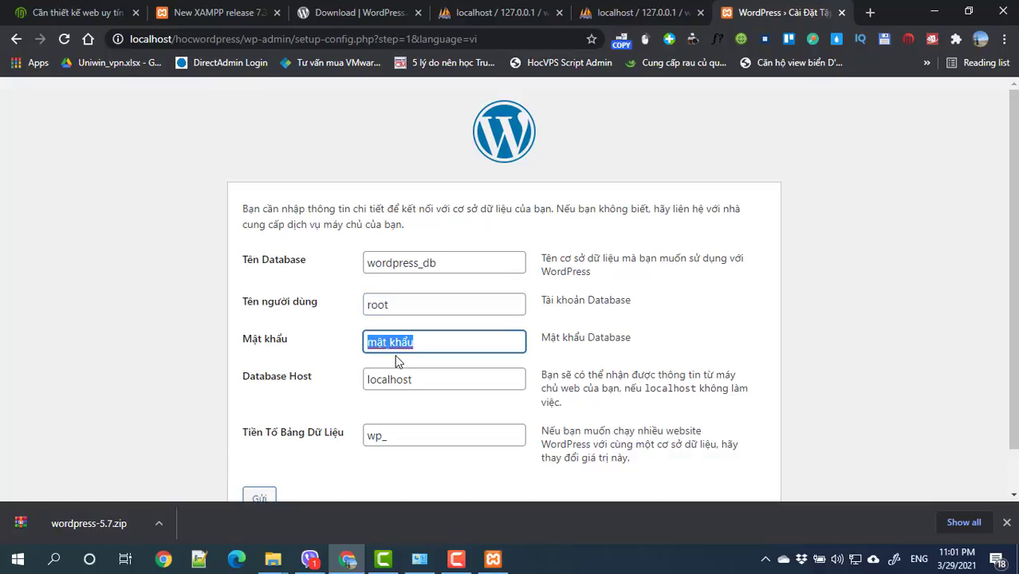
click(403, 306)
double_click(366, 305)
key(Tab)
key(BackSpace)
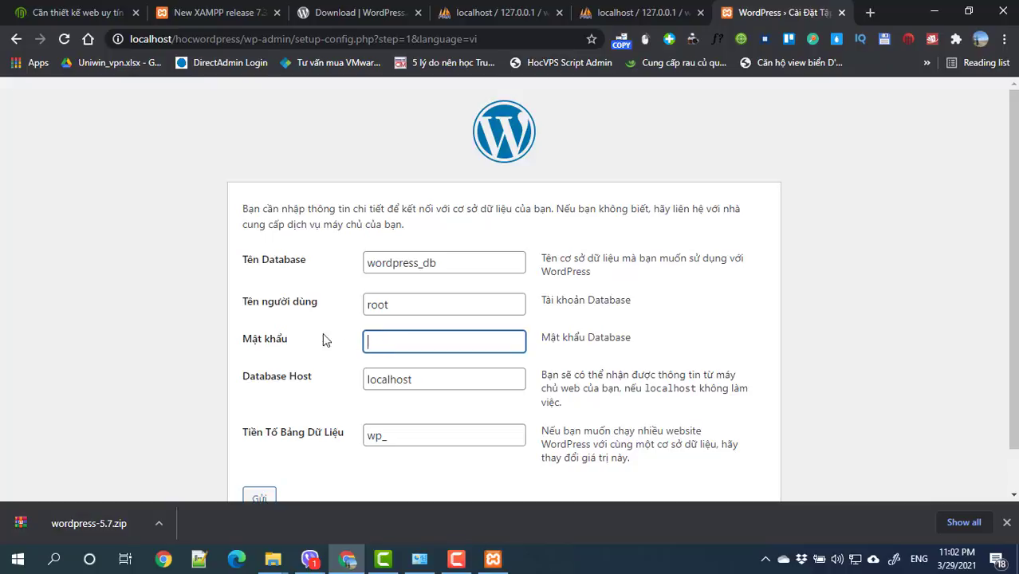
double_click(426, 304)
click(415, 336)
Step: Keep host localhost, change the table prefix to hwp_, and submit the connection details
drag(426, 376, 348, 396)
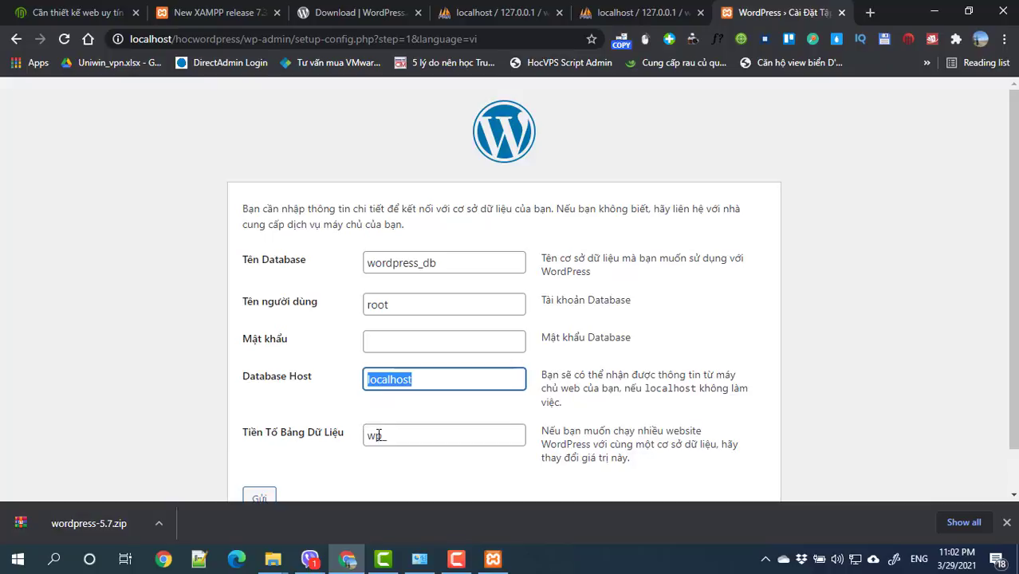
drag(381, 436, 359, 443)
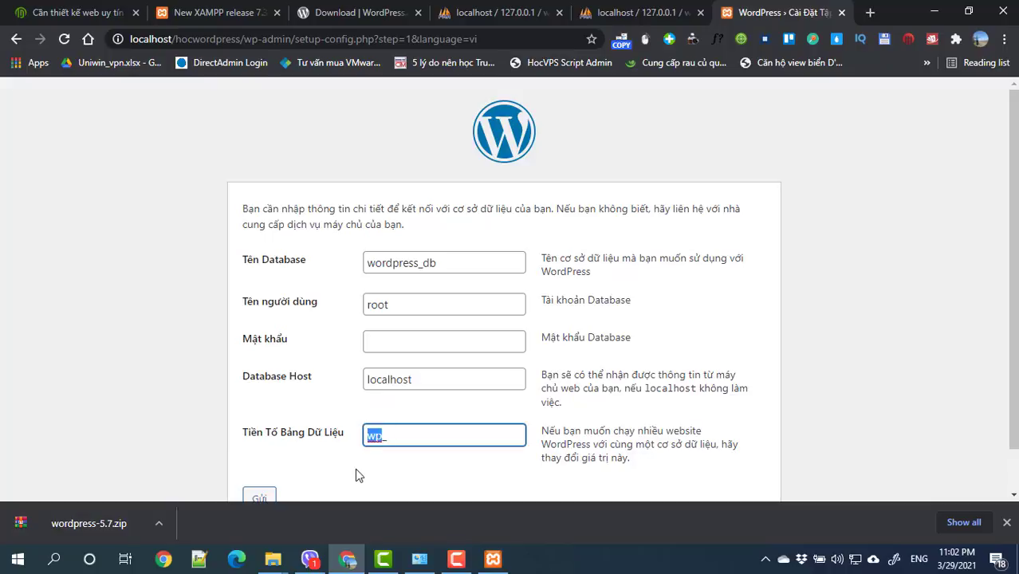
text(hwp)
drag(403, 439, 386, 436)
click(391, 477)
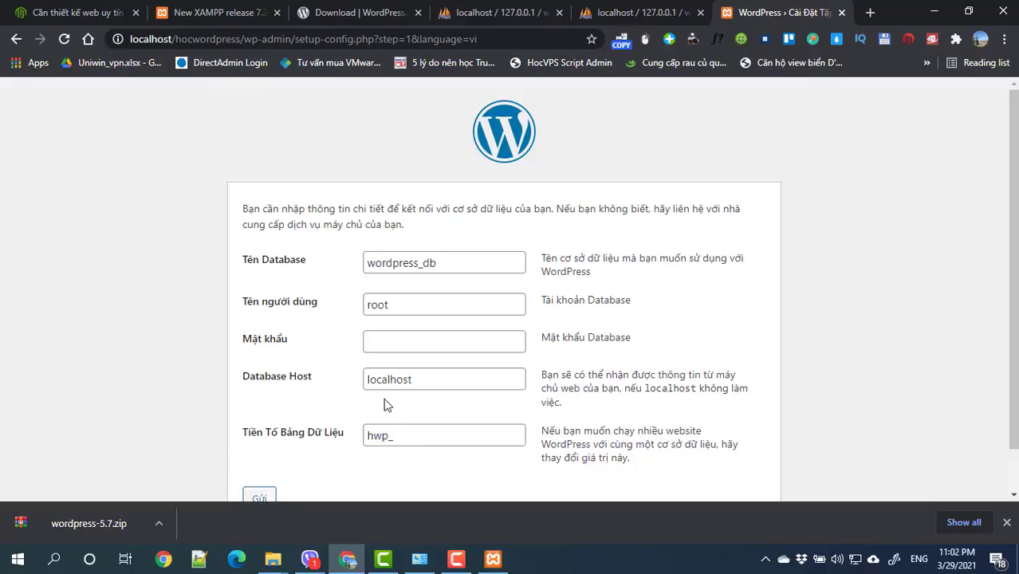
scroll(388, 423, down, 1)
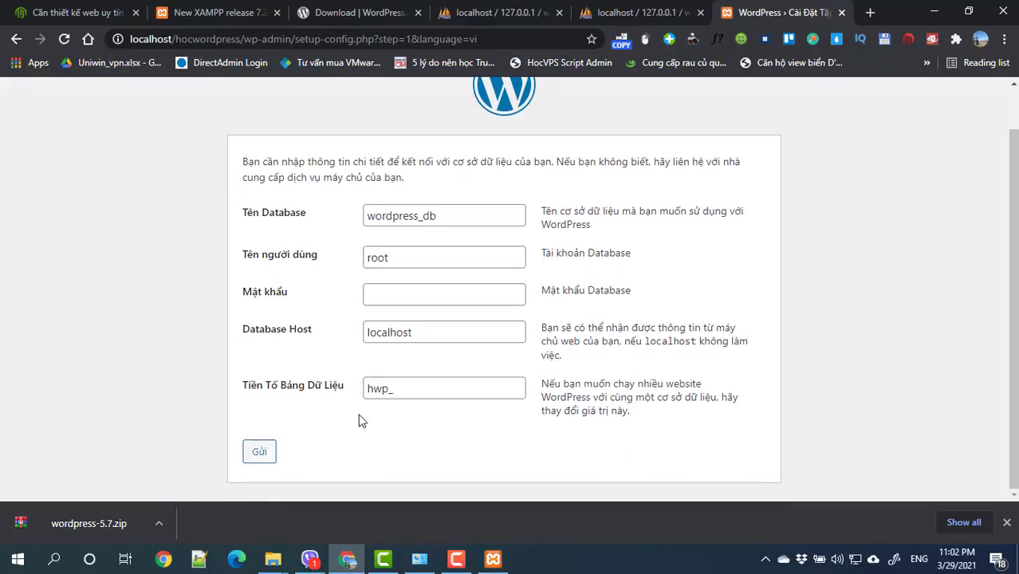
click(264, 457)
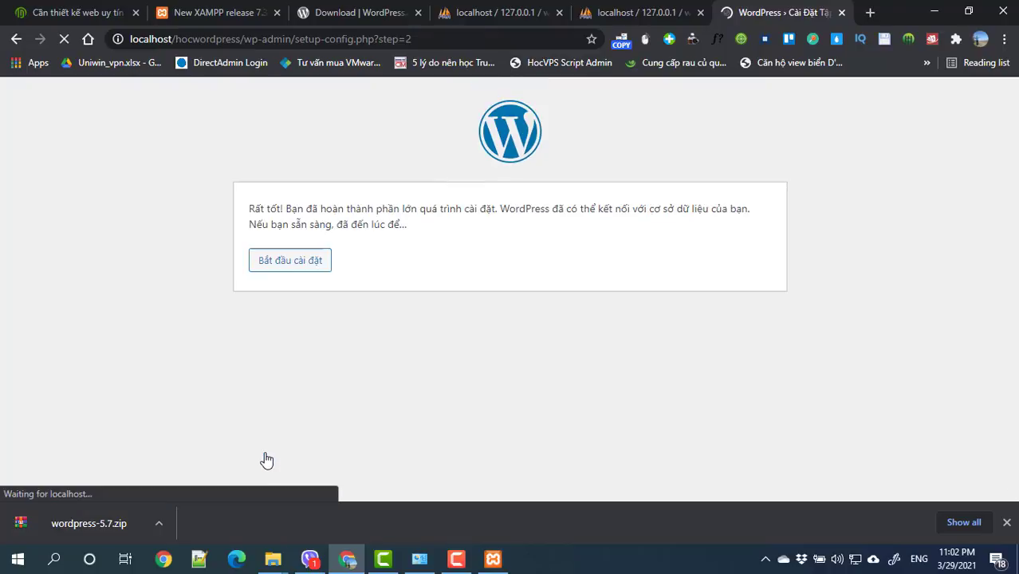
Step: Start the installation and enter the site title 'Học wordpress'
click(287, 264)
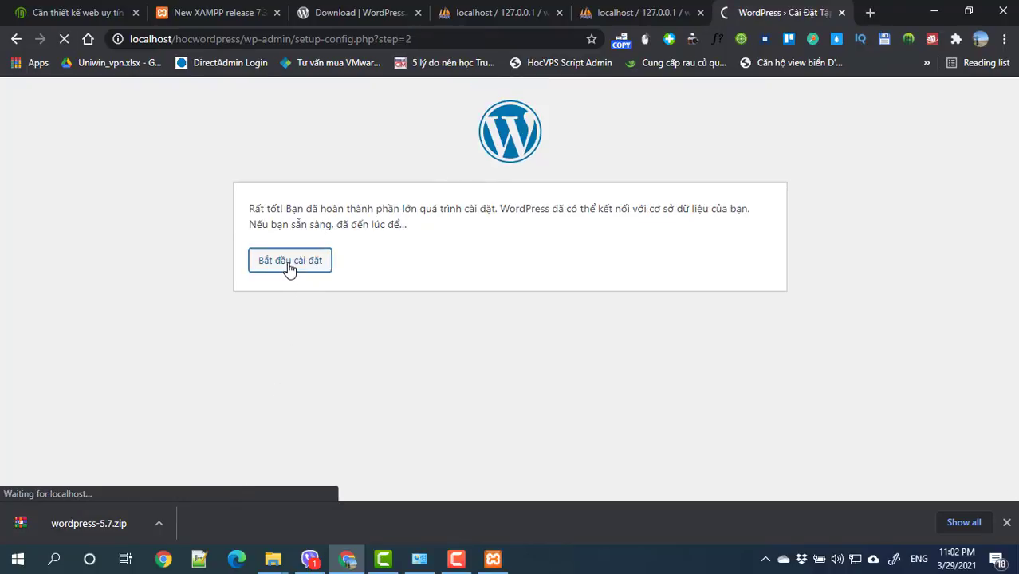
scroll(312, 311, down, 2)
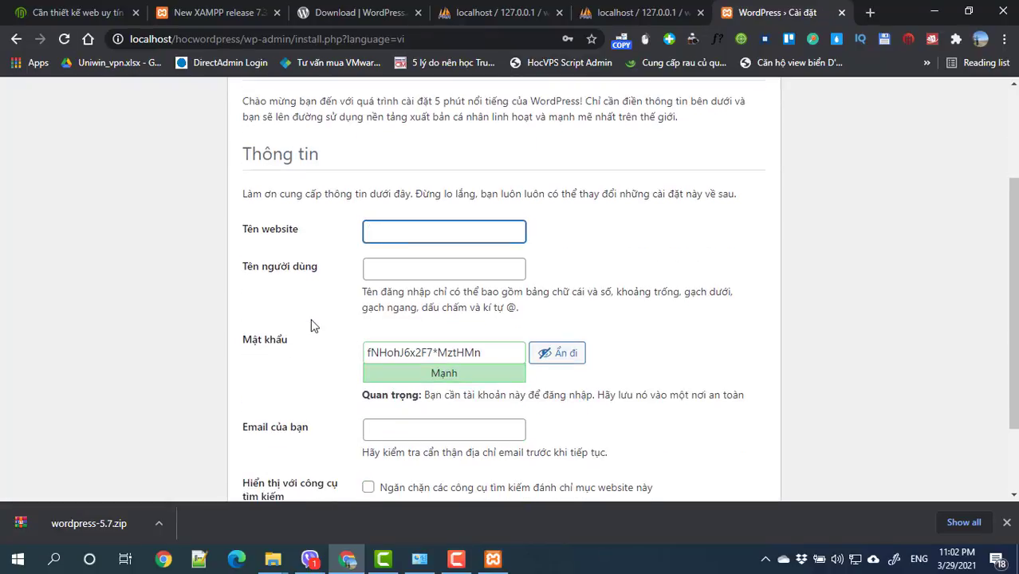
text(Ho)
text(c wot)
text(t)
key(BackSpace)
text(rdpress)
key(Tab)
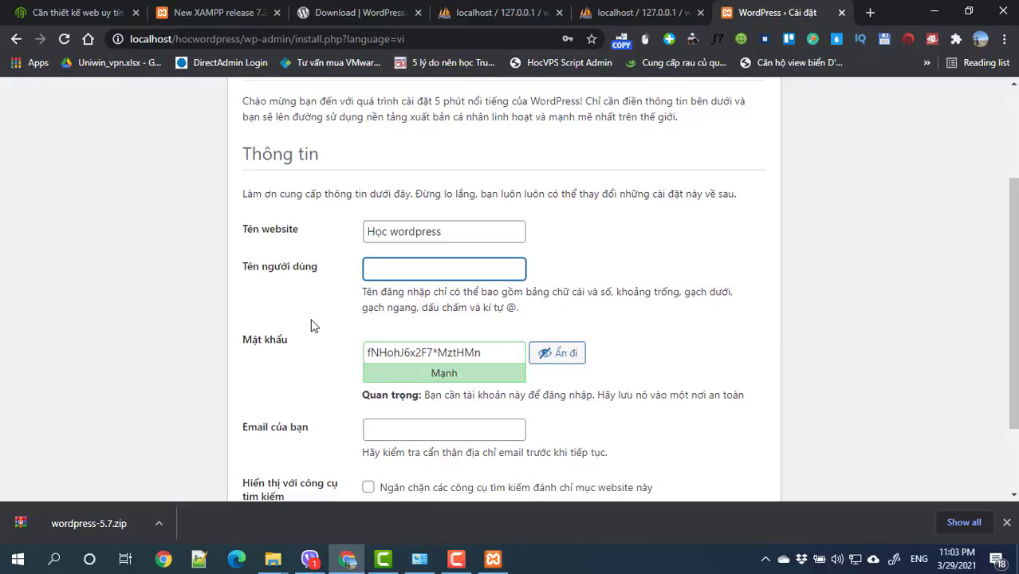
Step: Enter the admin username and a weak password, confirming its use
text(thanhdien)
key(Tab)
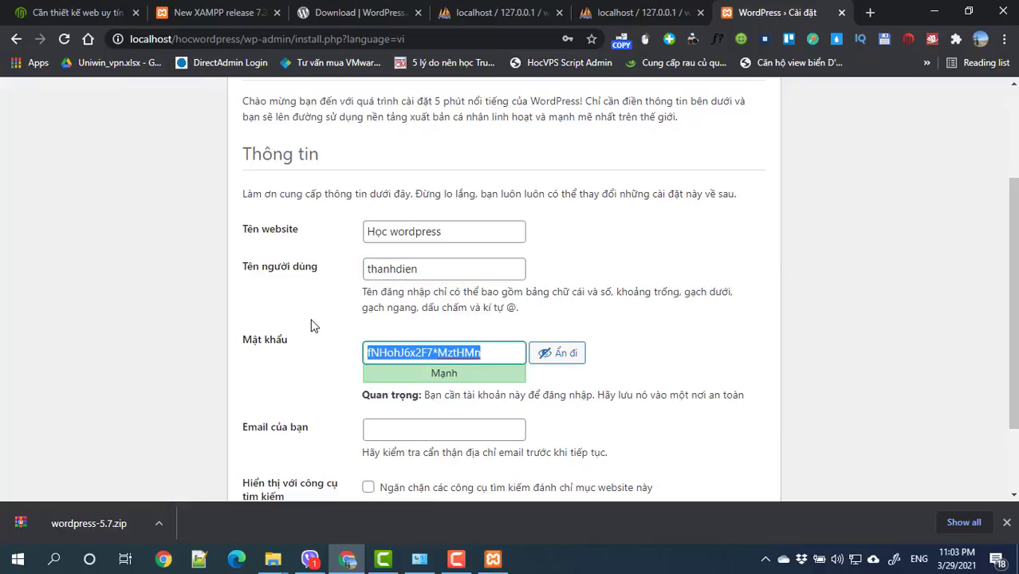
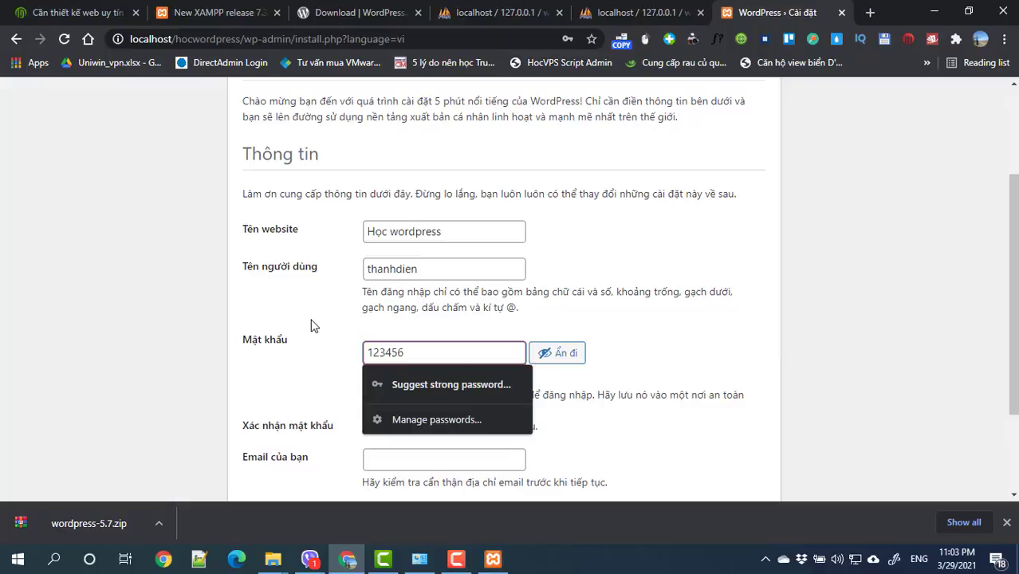
click(671, 345)
scroll(652, 351, down, 1)
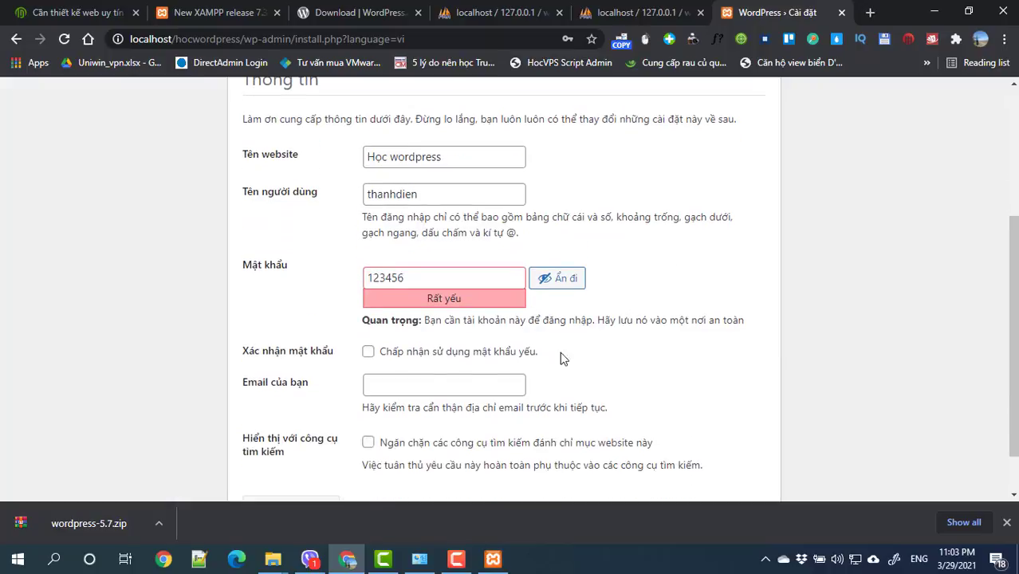
drag(414, 275, 355, 369)
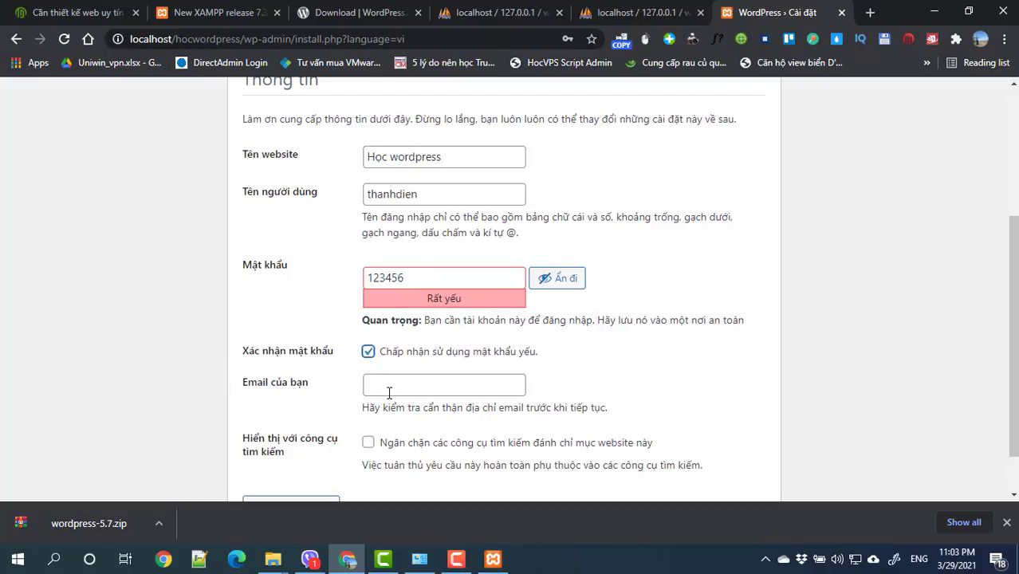
Step: Autofill the admin e-mail from saved suggestions and run the WordPress installation
click(374, 387)
click(407, 416)
scroll(621, 373, down, 1)
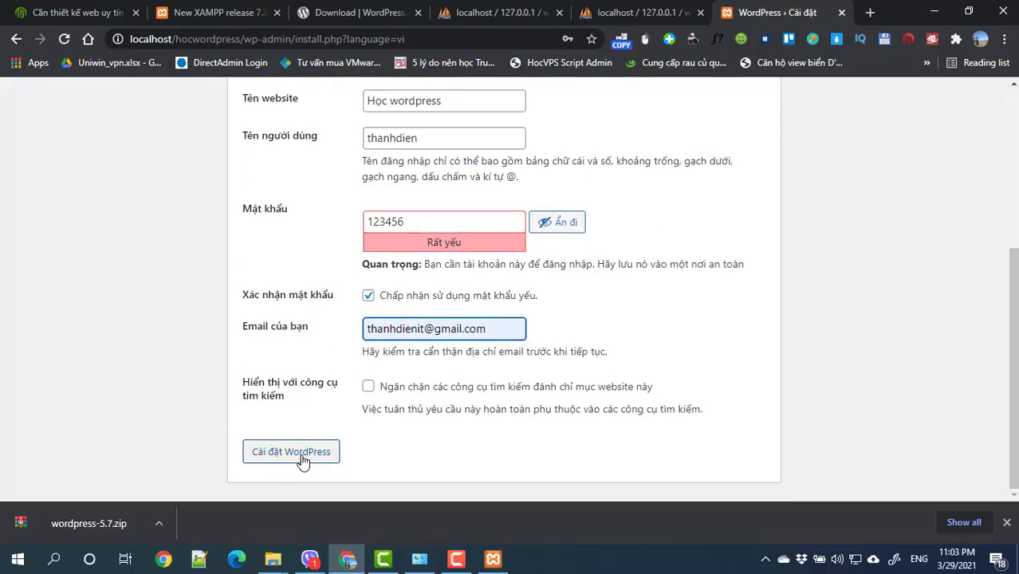
scroll(302, 462, up, 2)
scroll(302, 461, down, 1)
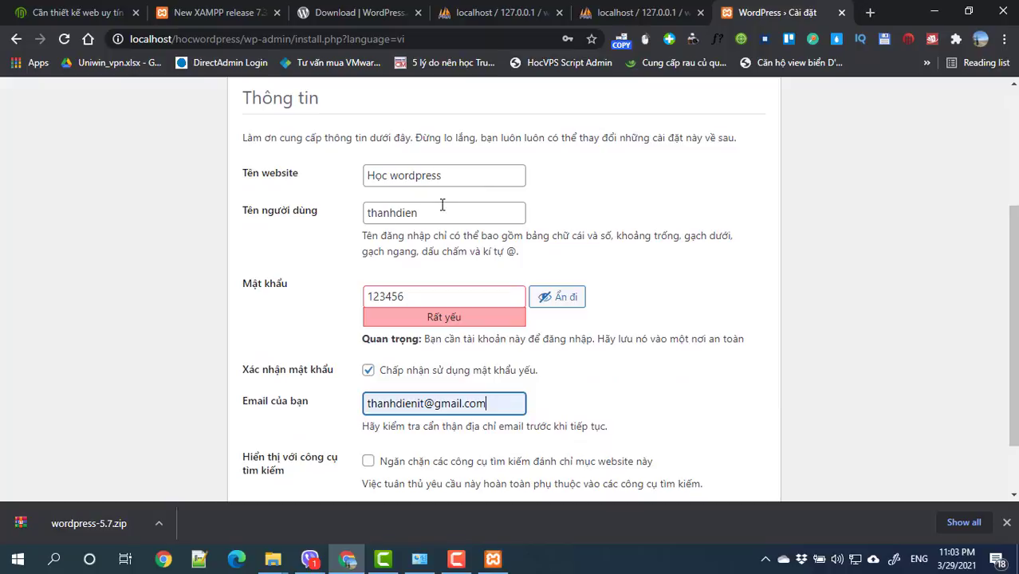
scroll(295, 459, down, 1)
click(291, 452)
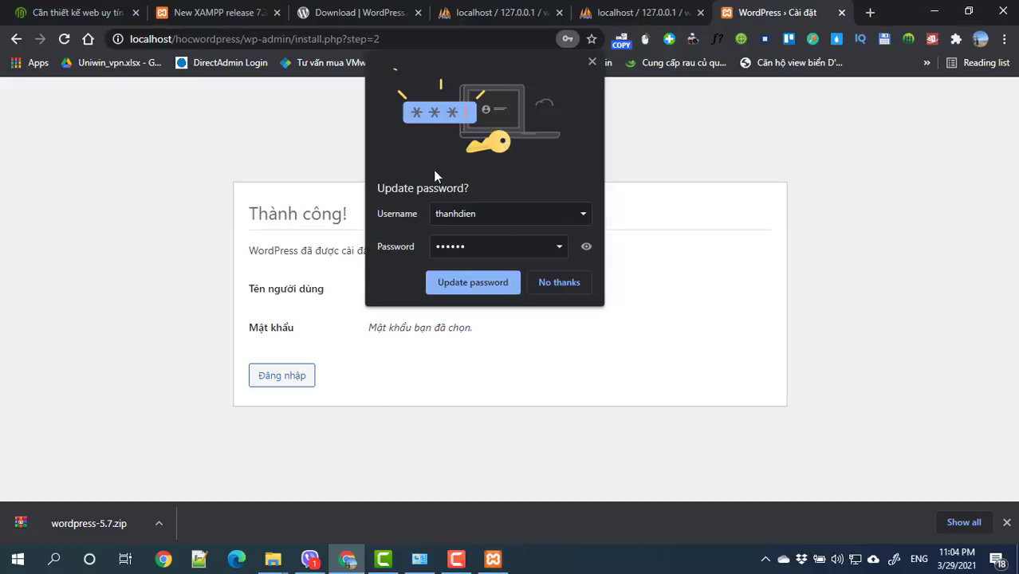
Step: Go to the login page and sign in as admin, replacing the prefilled password
click(549, 284)
click(281, 376)
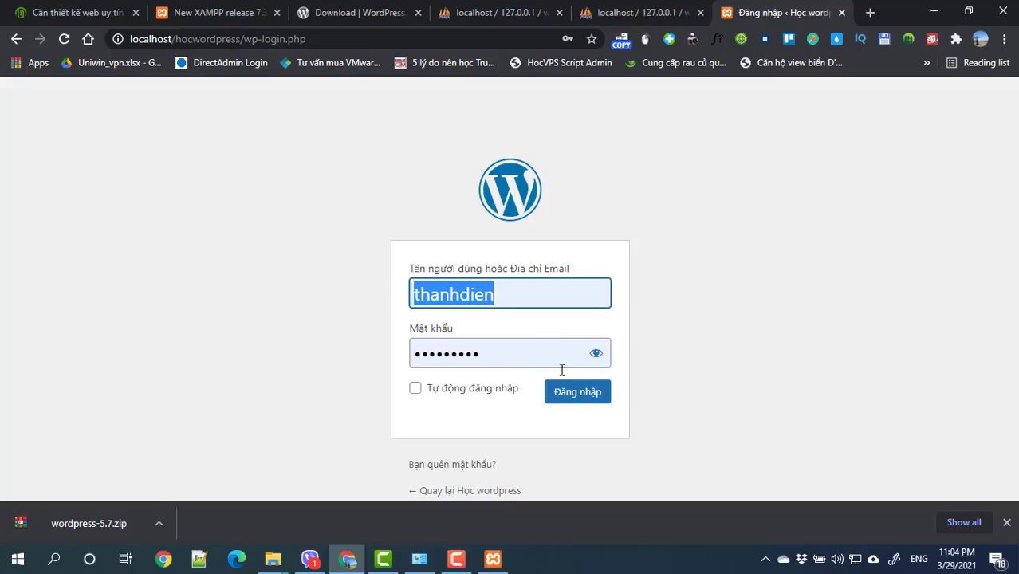
click(595, 356)
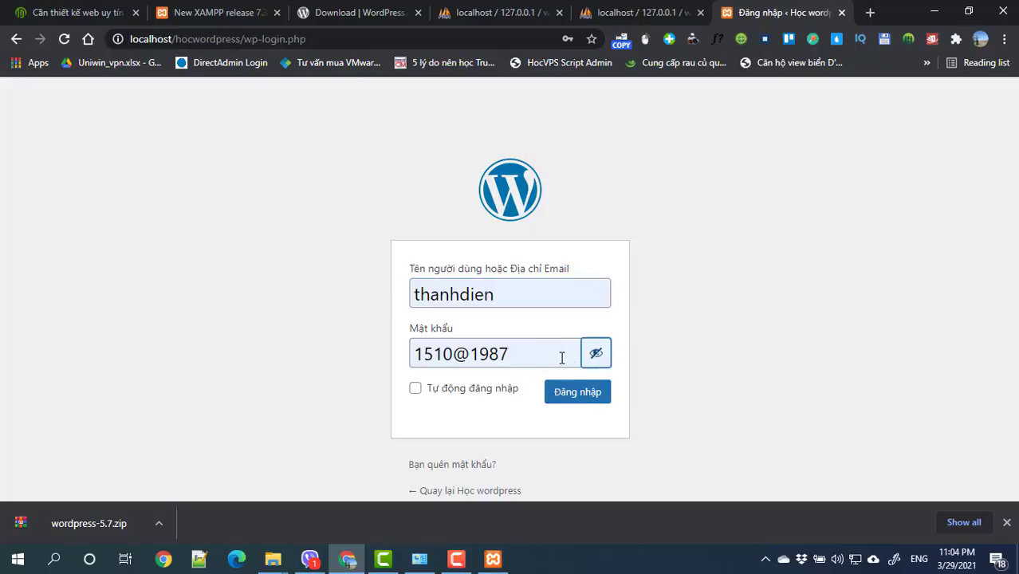
double_click(571, 357)
click(570, 357)
click(600, 358)
double_click(514, 357)
click(598, 397)
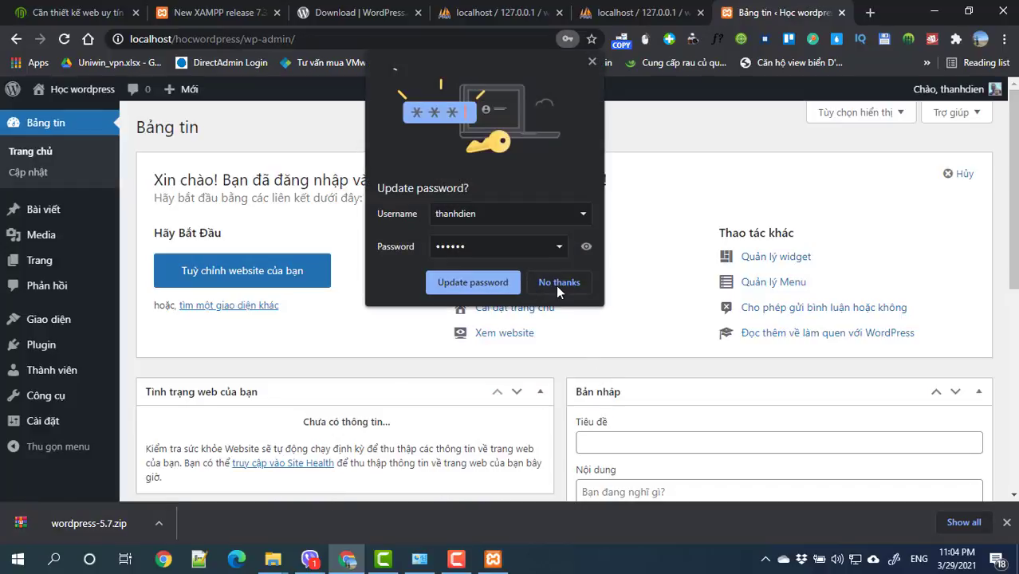
Step: Dismiss Chrome's password prompt and open Xem trang in a new tab
click(557, 283)
mouse_move(80, 89)
right_click(56, 119)
click(70, 121)
Step: Close the dashboard, phpMyAdmin, WordPress download and XAMPP release tabs, keeping the site tab
click(798, 13)
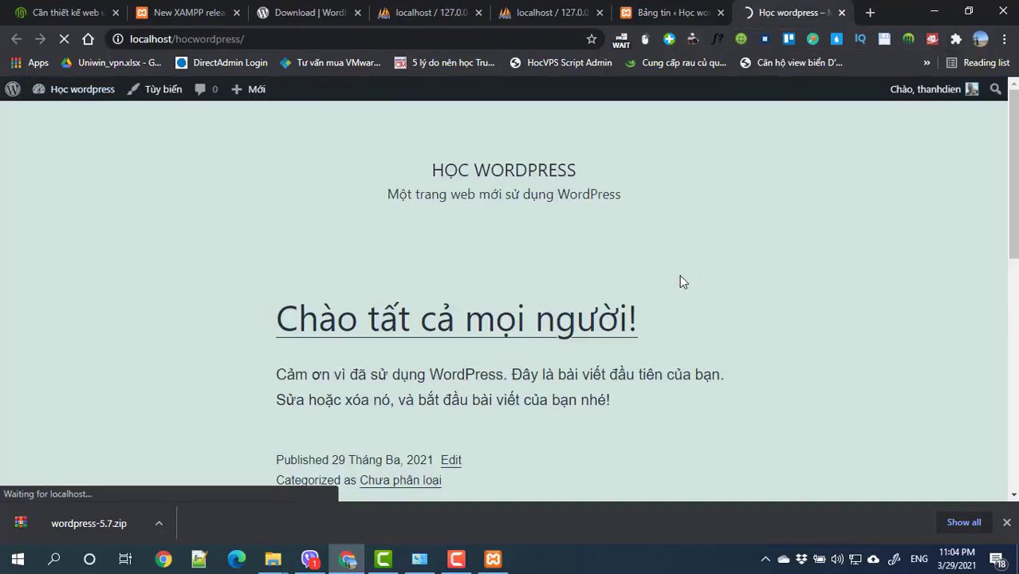
scroll(611, 308, down, 10)
scroll(612, 308, up, 8)
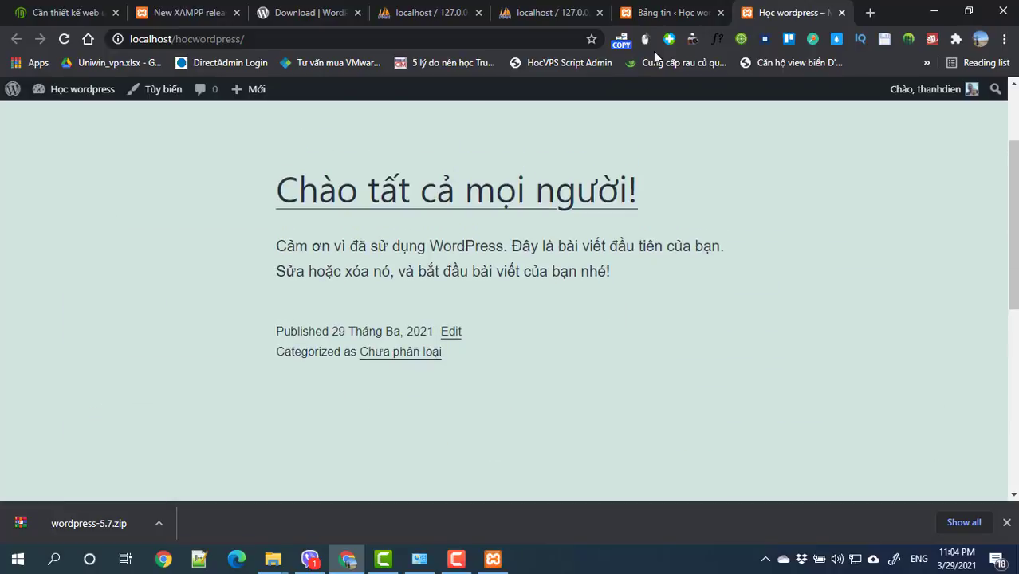
click(720, 12)
click(600, 13)
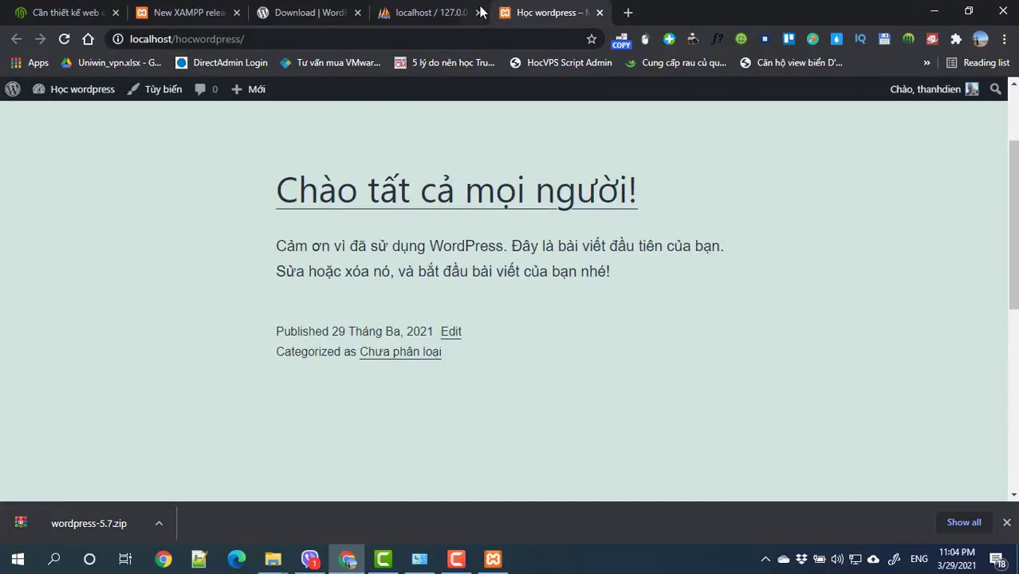
click(479, 13)
click(358, 13)
click(237, 13)
Step: Log out of the admin account and load the public home page at localhost/hocwordpress/
mouse_move(926, 100)
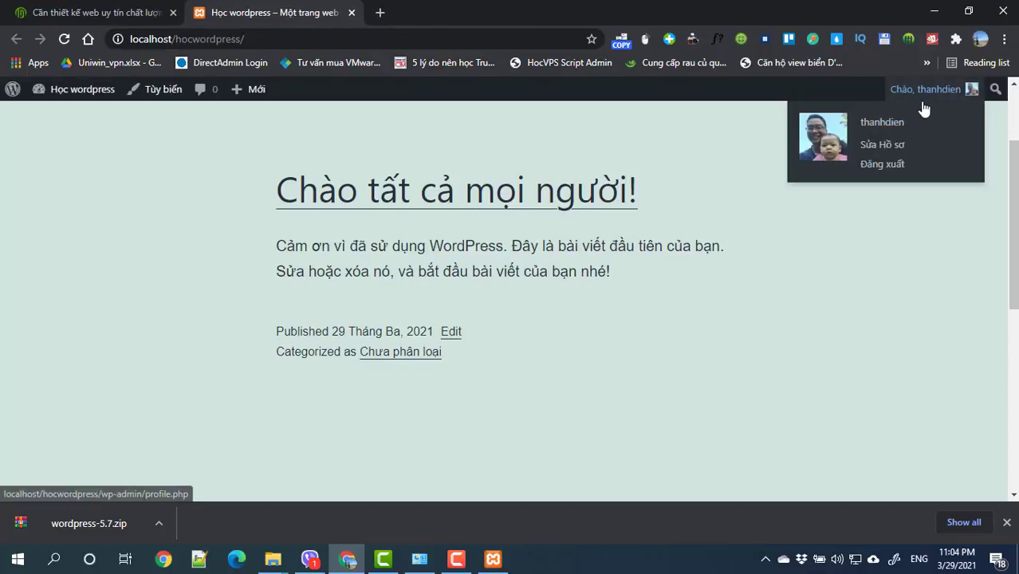
click(883, 165)
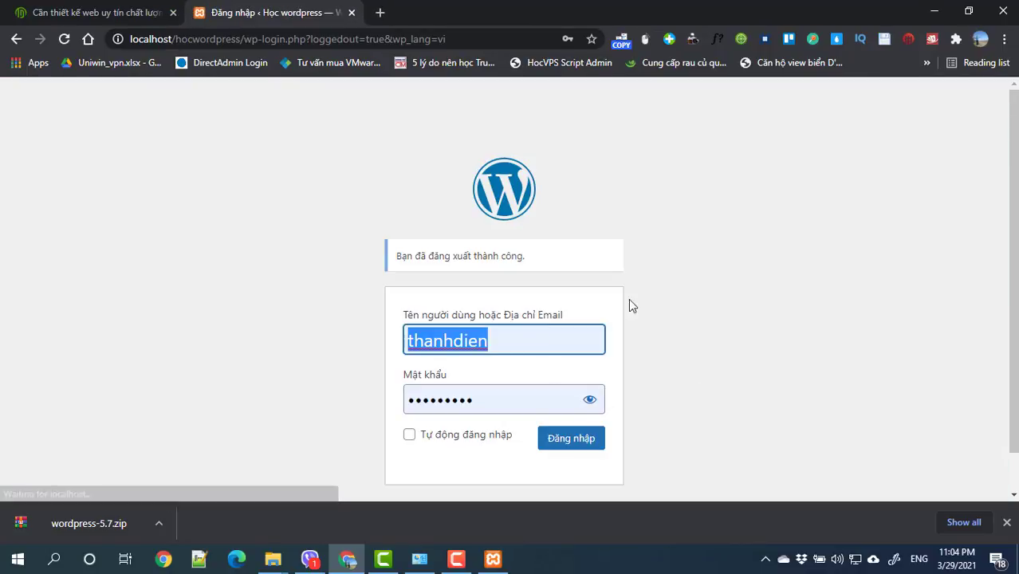
drag(243, 38, 647, 49)
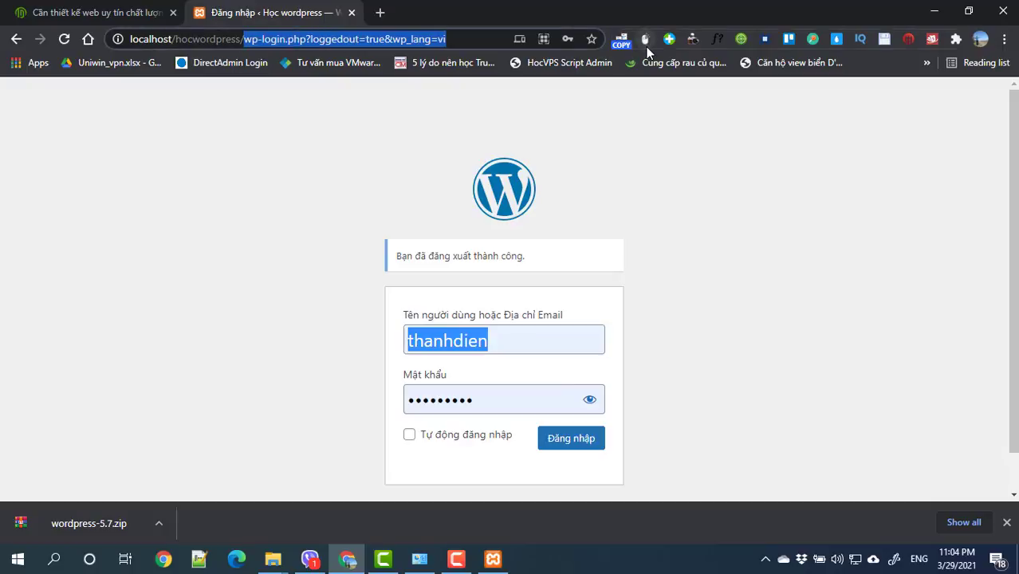
key(BackSpace)
key(Return)
scroll(618, 207, down, 10)
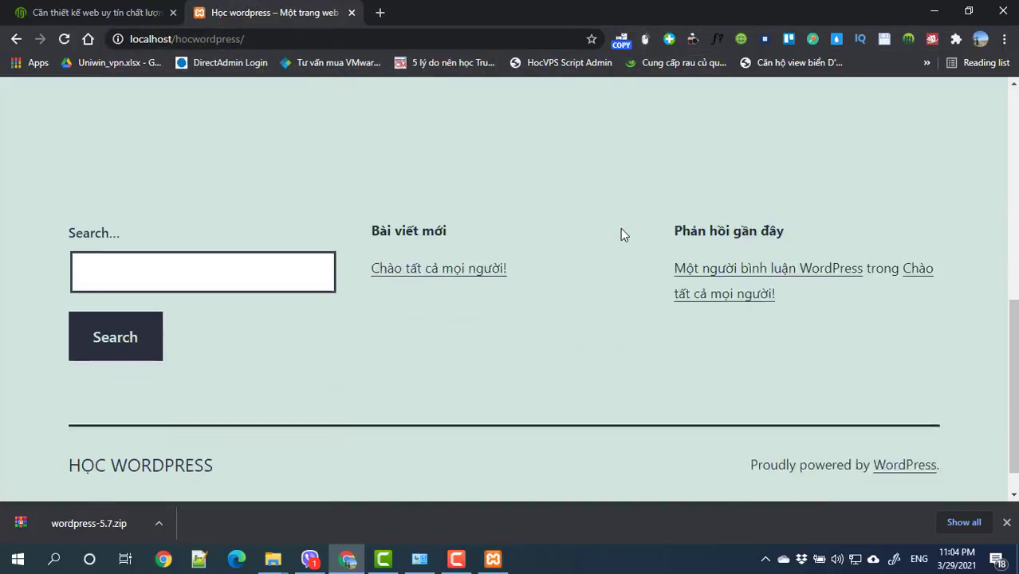
scroll(621, 228, up, 10)
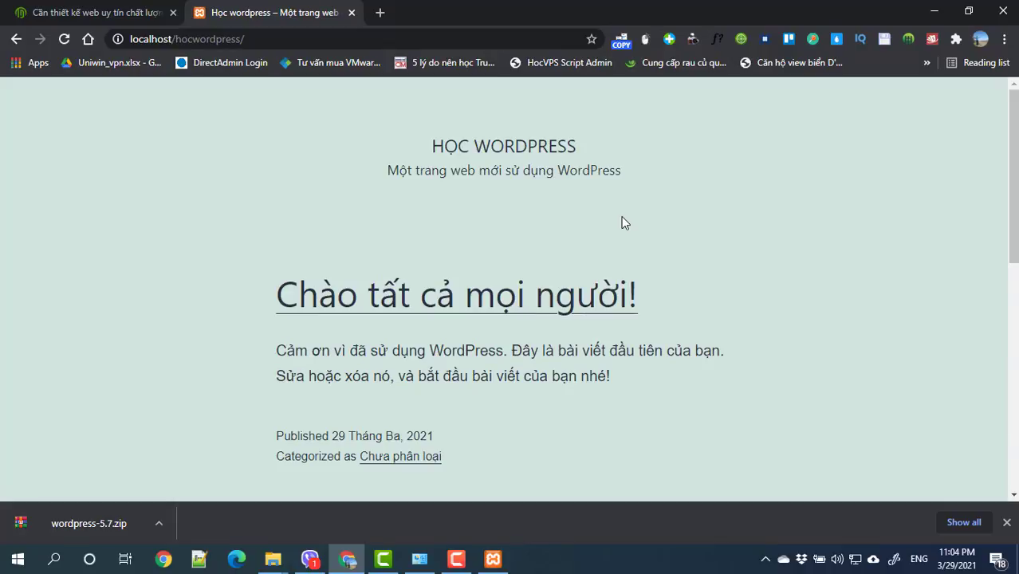
click(331, 40)
click(331, 40)
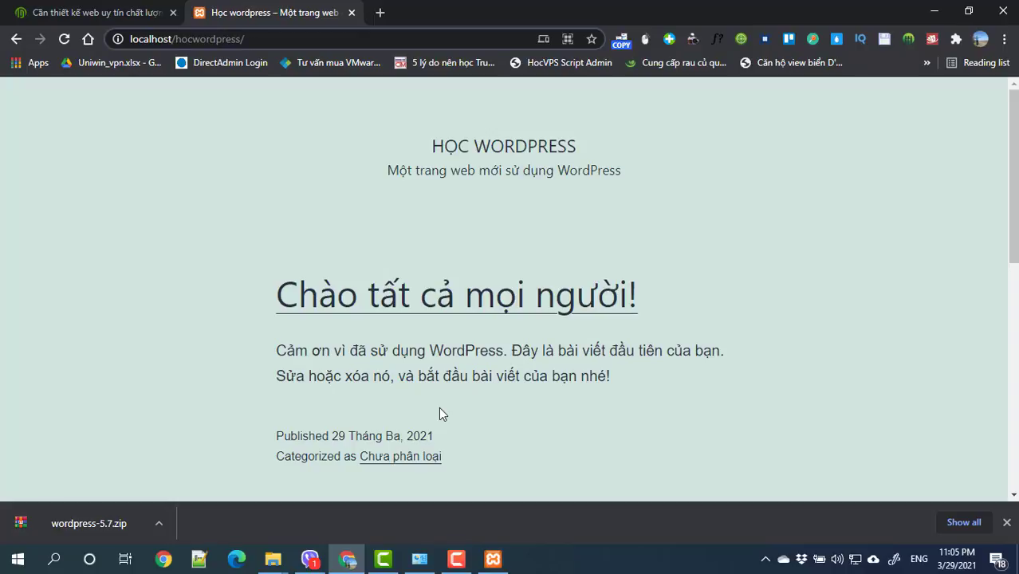
Step: Go to localhost/hocwordpress/wp-admin to reach the login page with autofilled credentials
text(wp-)
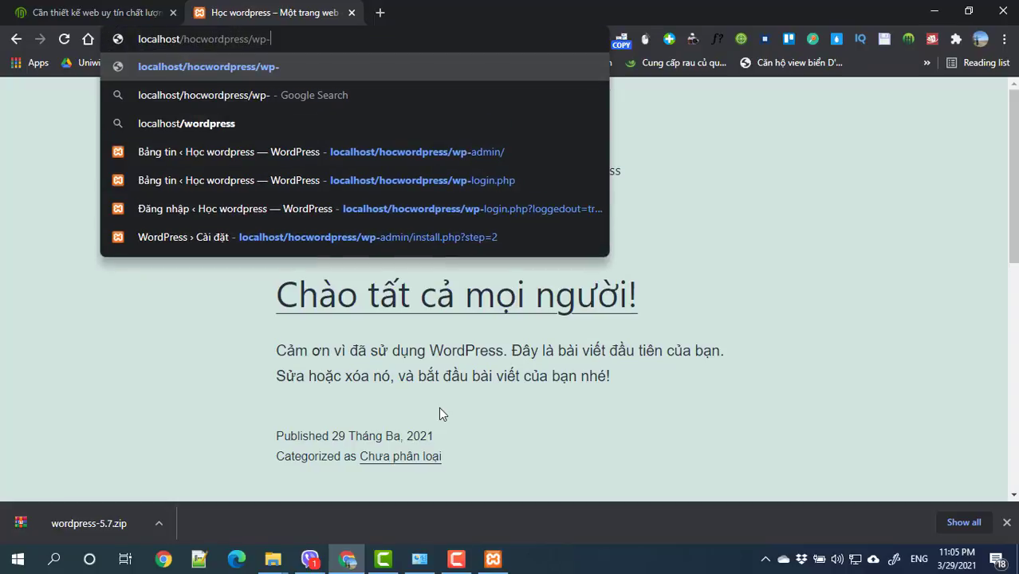
text(admin)
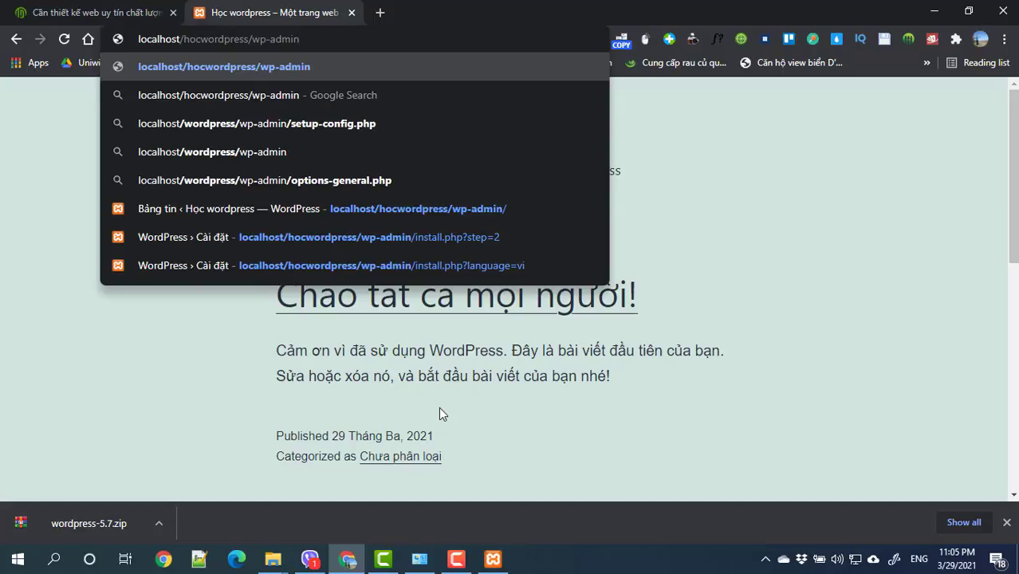
drag(253, 38, 138, 38)
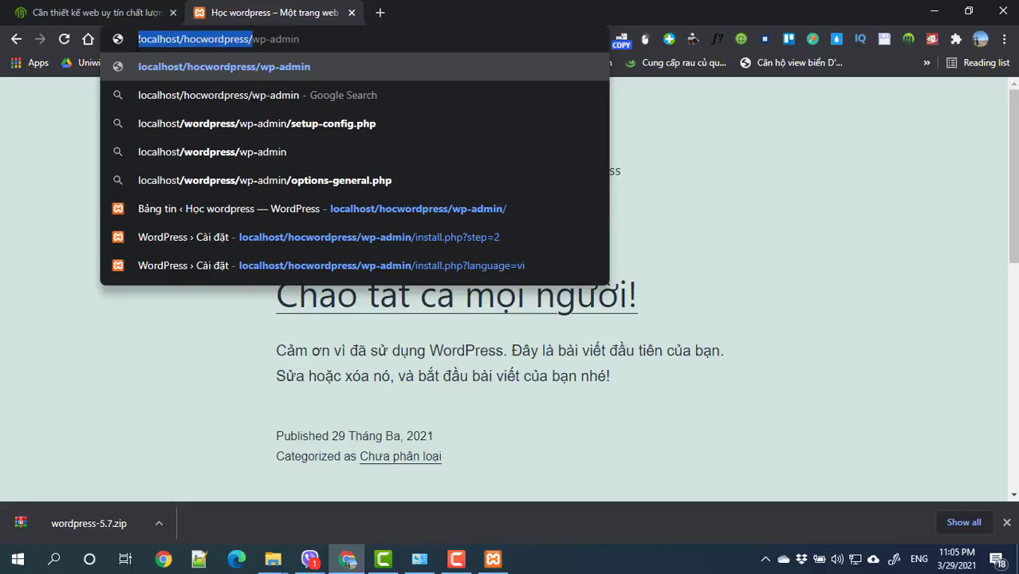
click(315, 39)
key(Return)
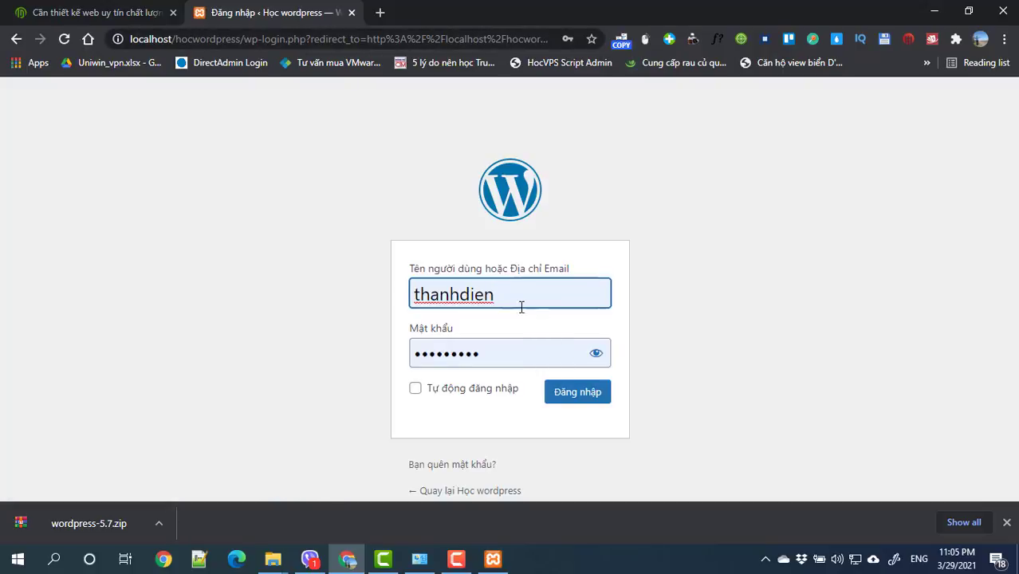
drag(523, 303, 413, 292)
click(494, 360)
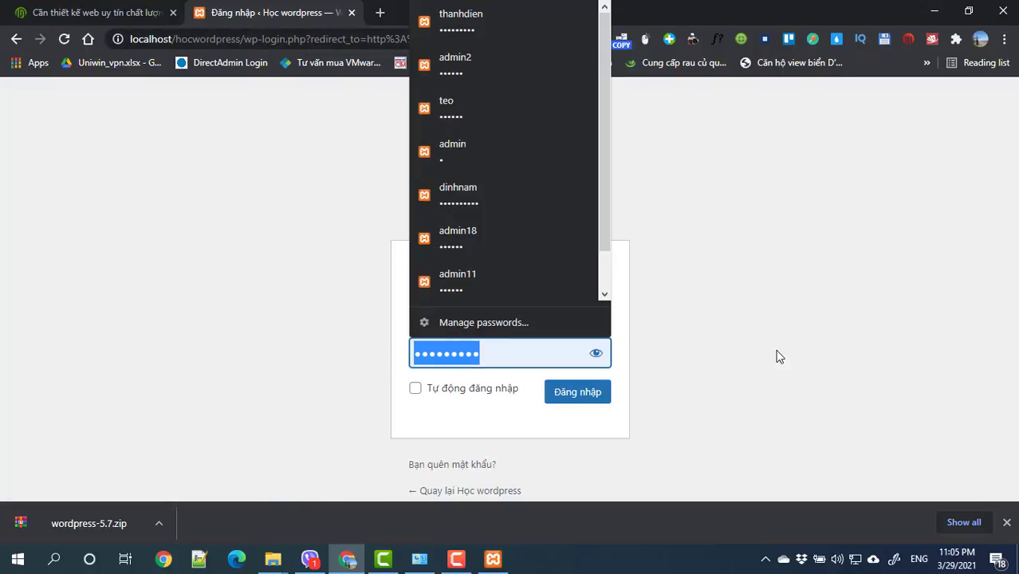